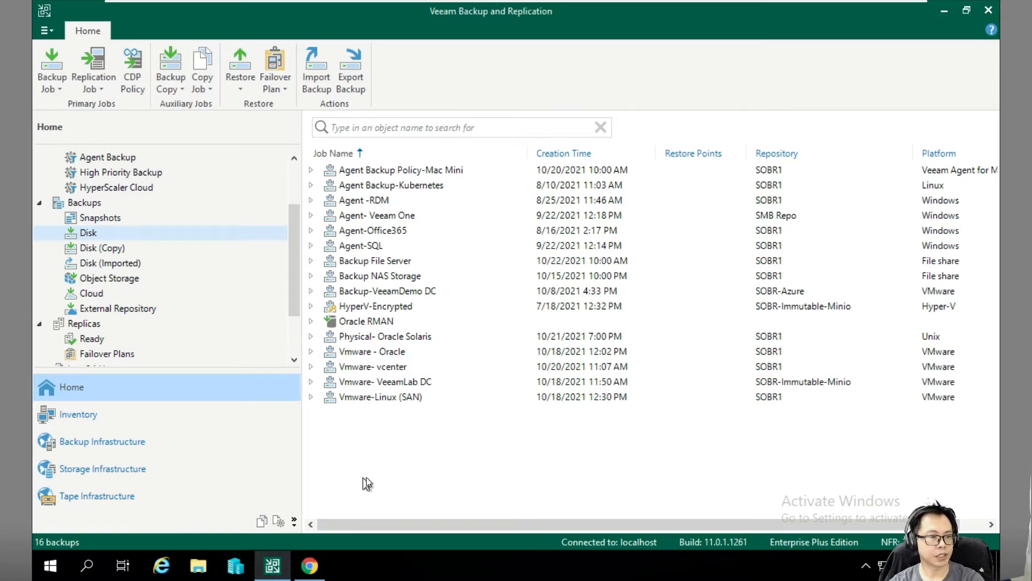
- Edit the Physical- Oracle Solaris protection group in the inventory and choose the Solaris Intel agent package among the Unix packages
left_click(70, 417)
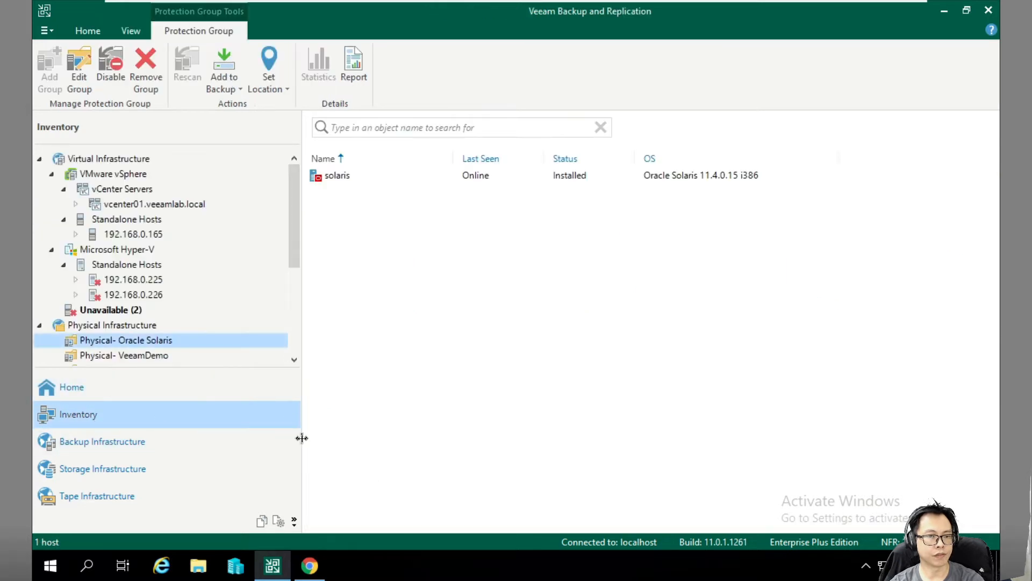
right_click(147, 343)
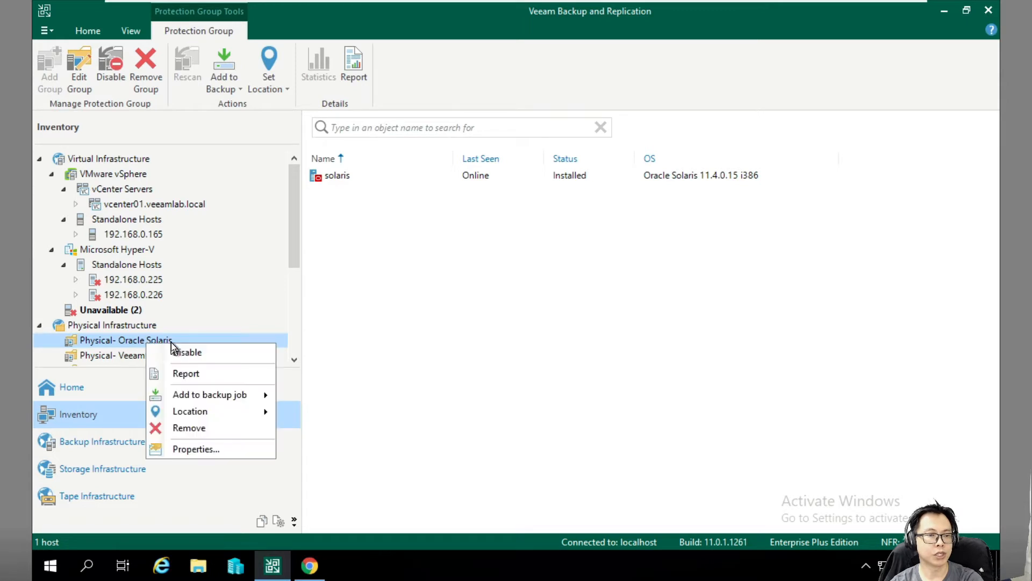
left_click(205, 447)
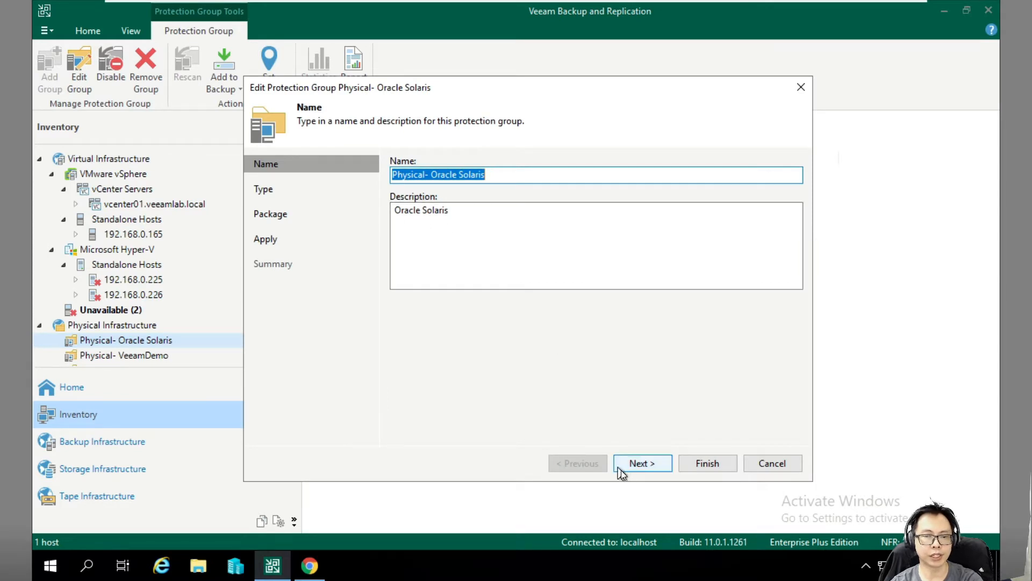
left_click(634, 465)
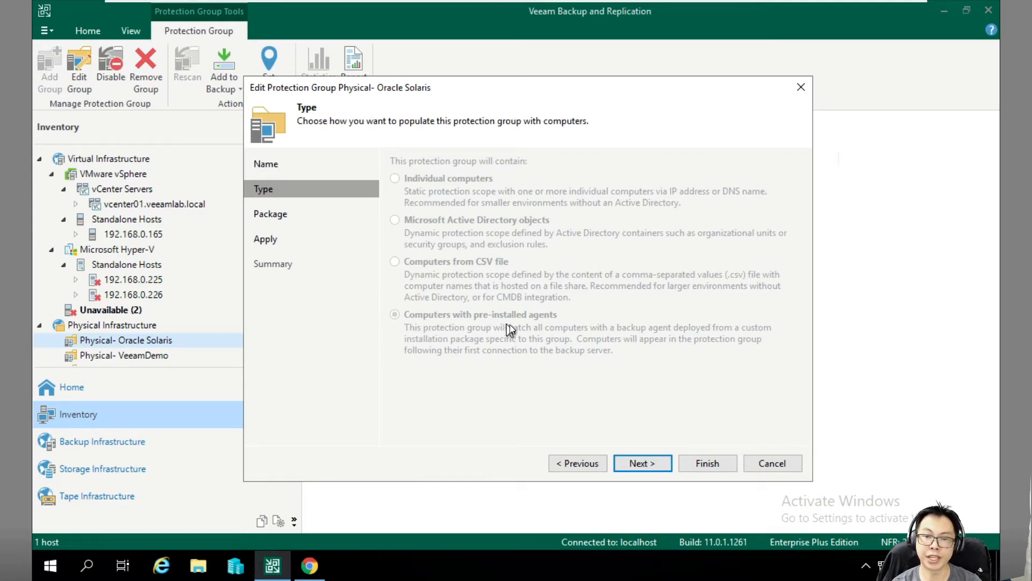
left_click(635, 461)
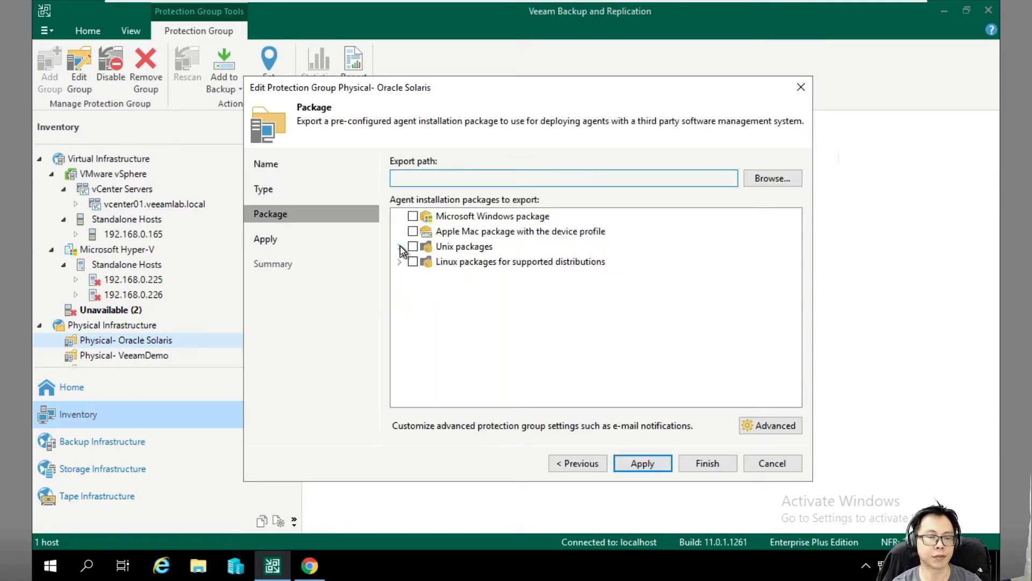
left_click(400, 247)
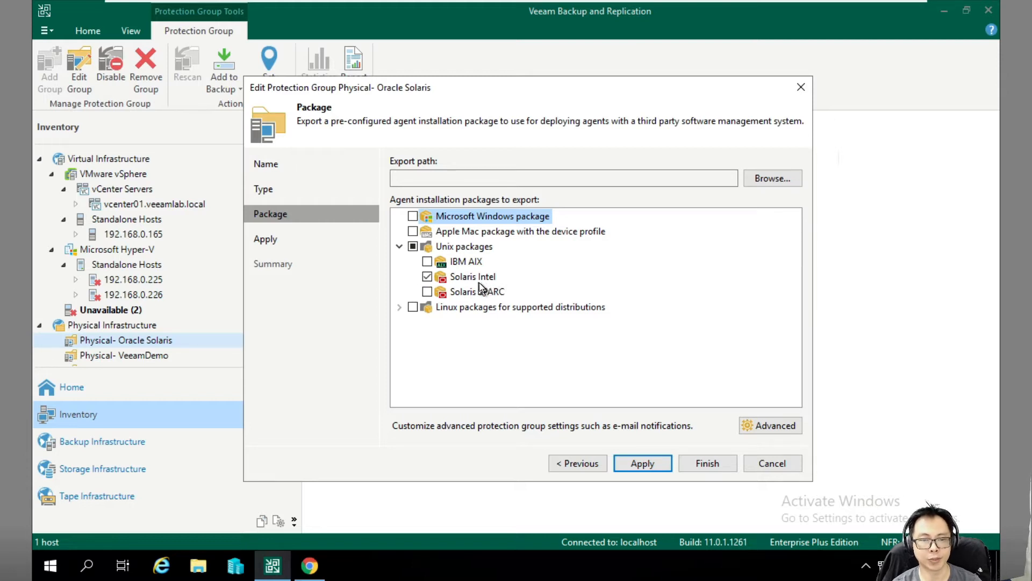
- Create a folder named AIX inside C:\Backup and set it as the package export path
left_click(769, 178)
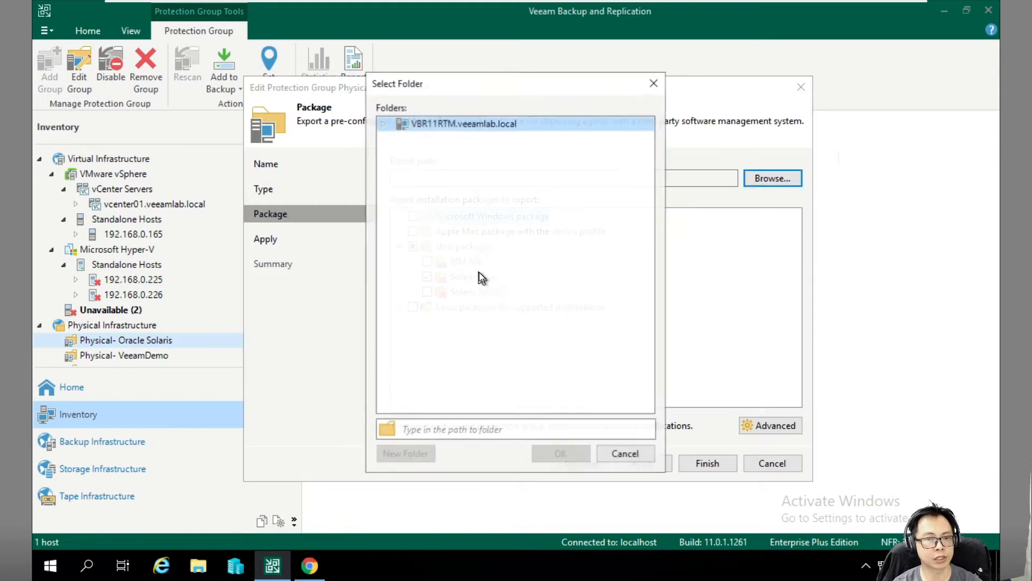
left_click(383, 124)
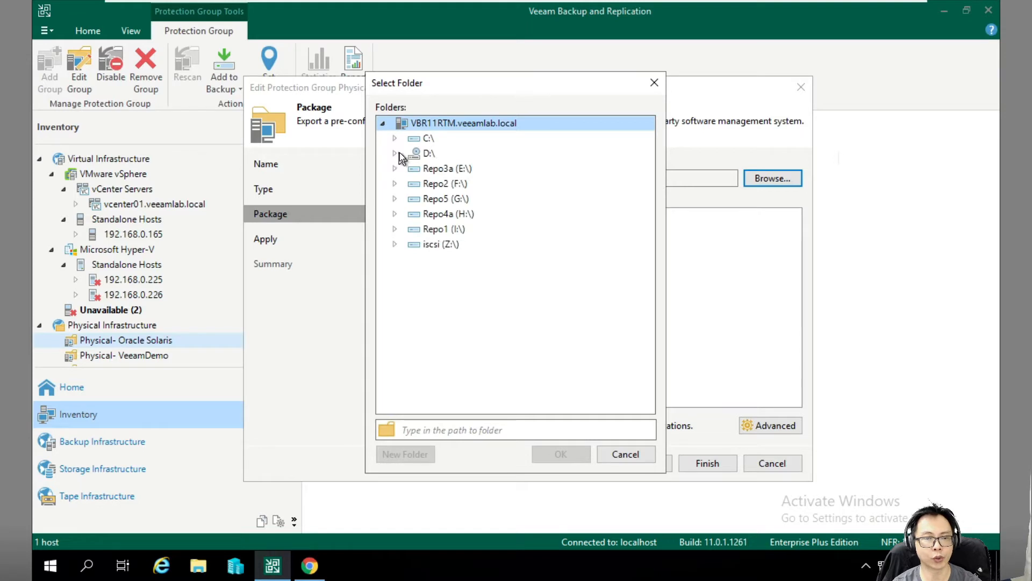
left_click(395, 138)
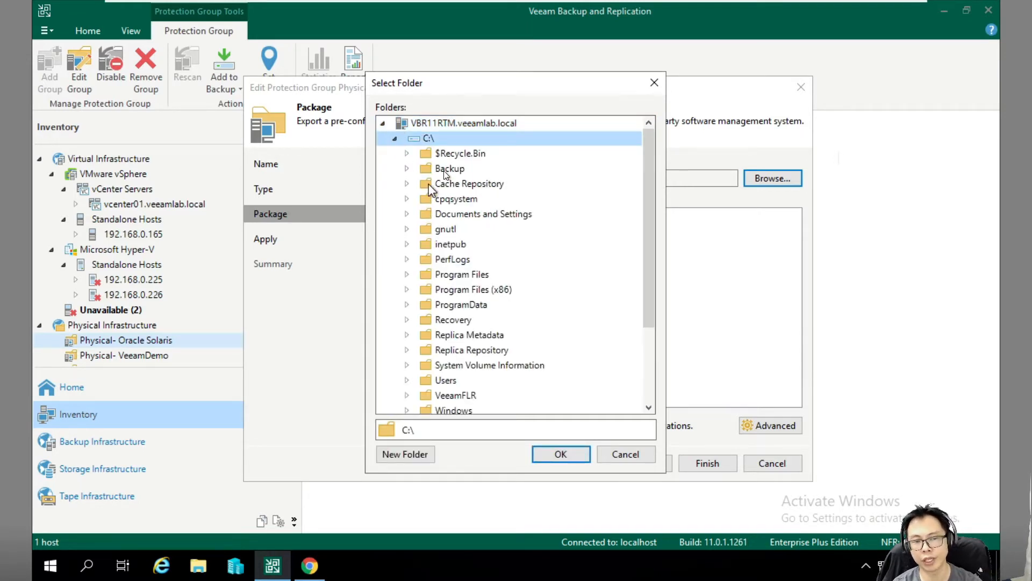
double_click(447, 171)
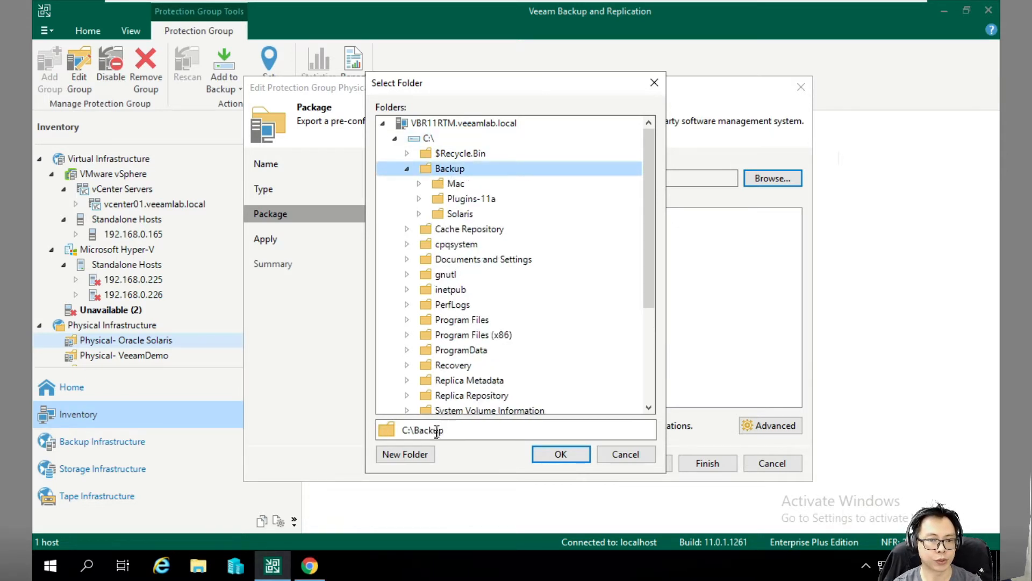
left_click(412, 456)
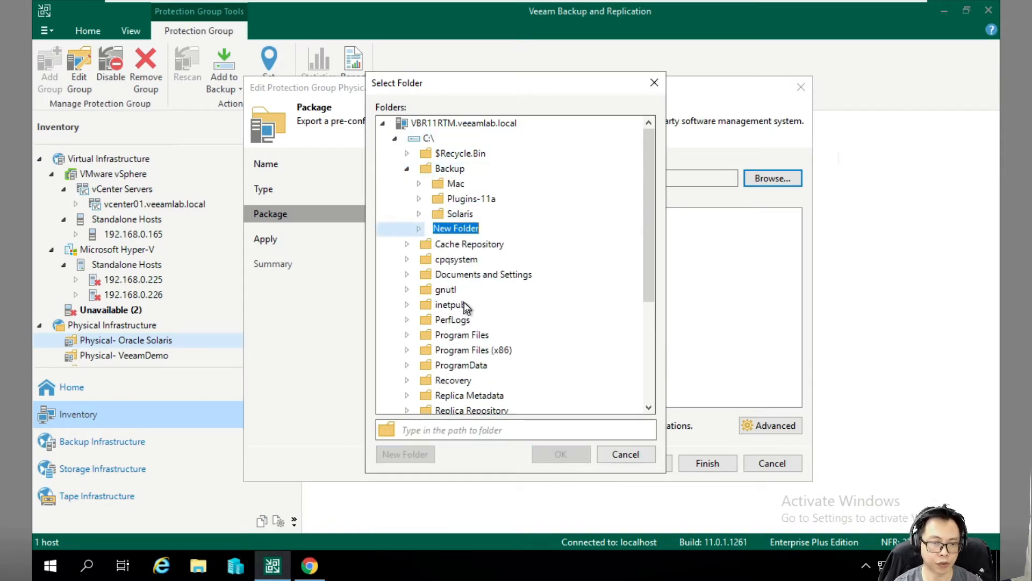
type("AIX")
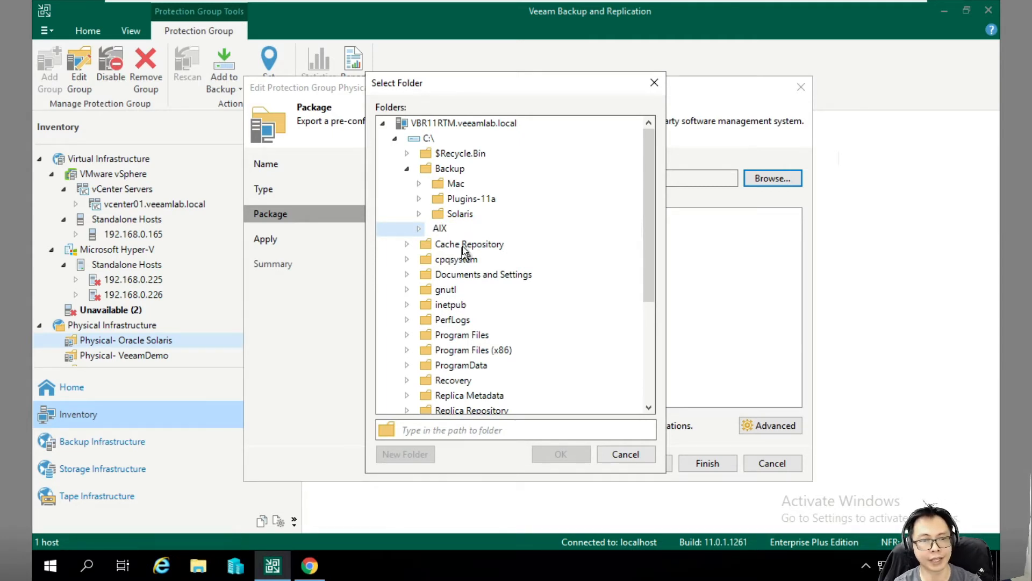
double_click(424, 229)
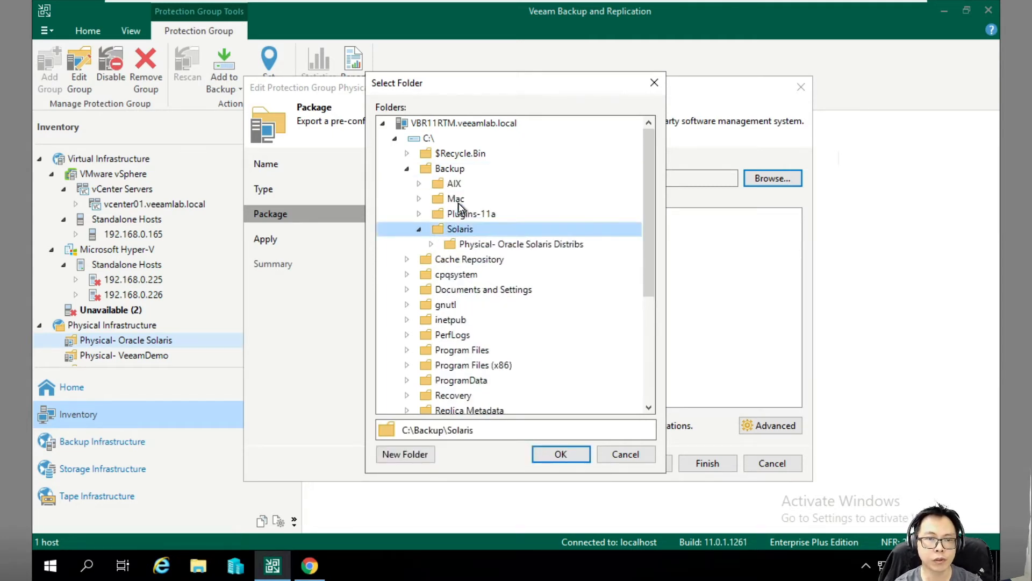
left_click(456, 185)
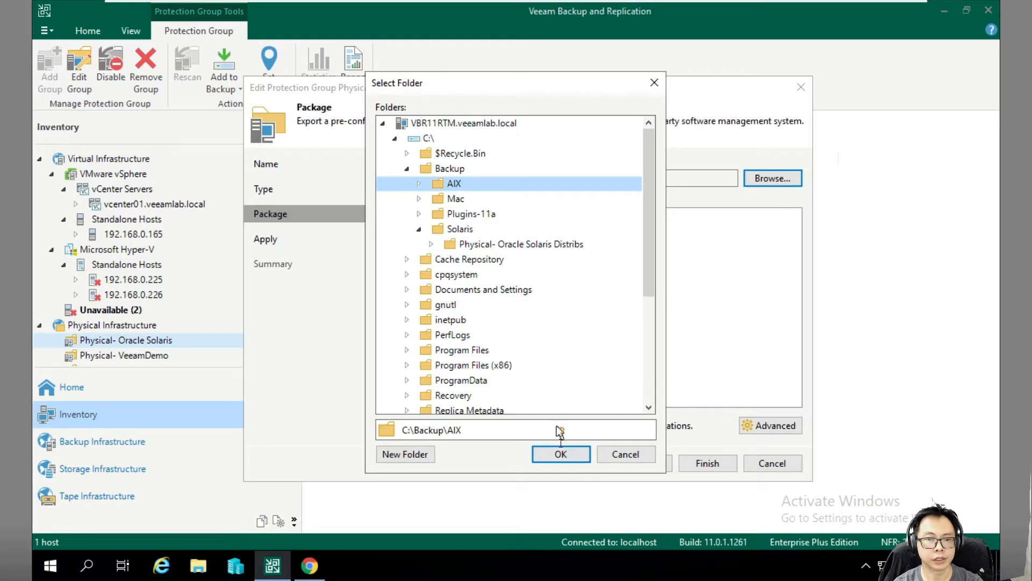
left_click(561, 454)
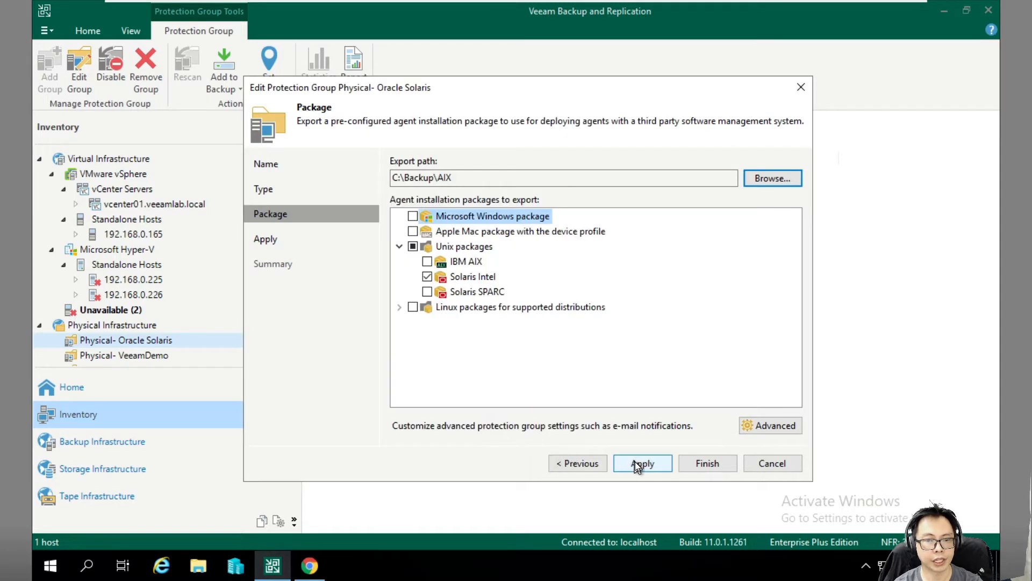
- Check the advanced protection group settings without changing them, and apply the package export to finish the wizard
left_click(760, 427)
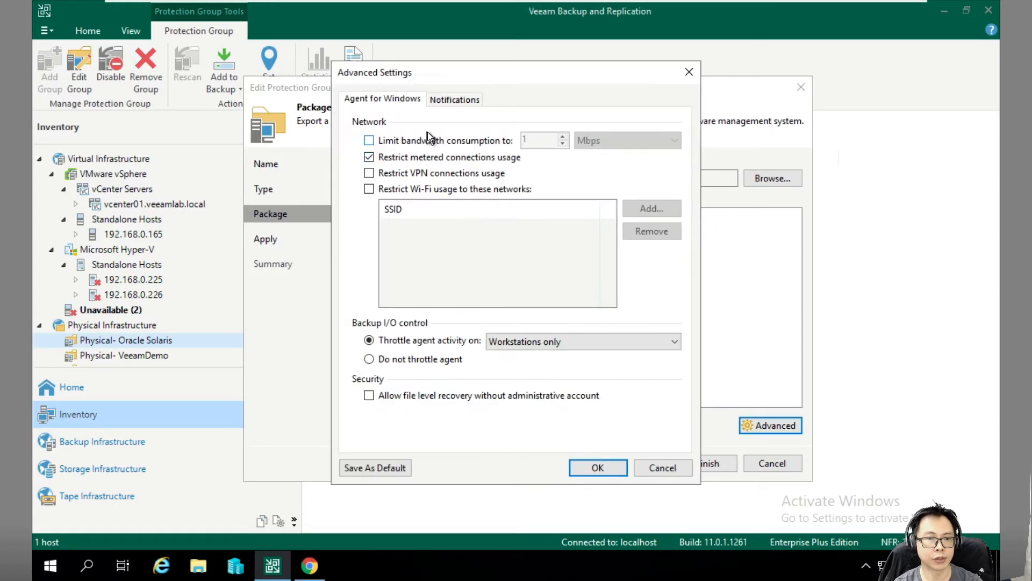
left_click(640, 465)
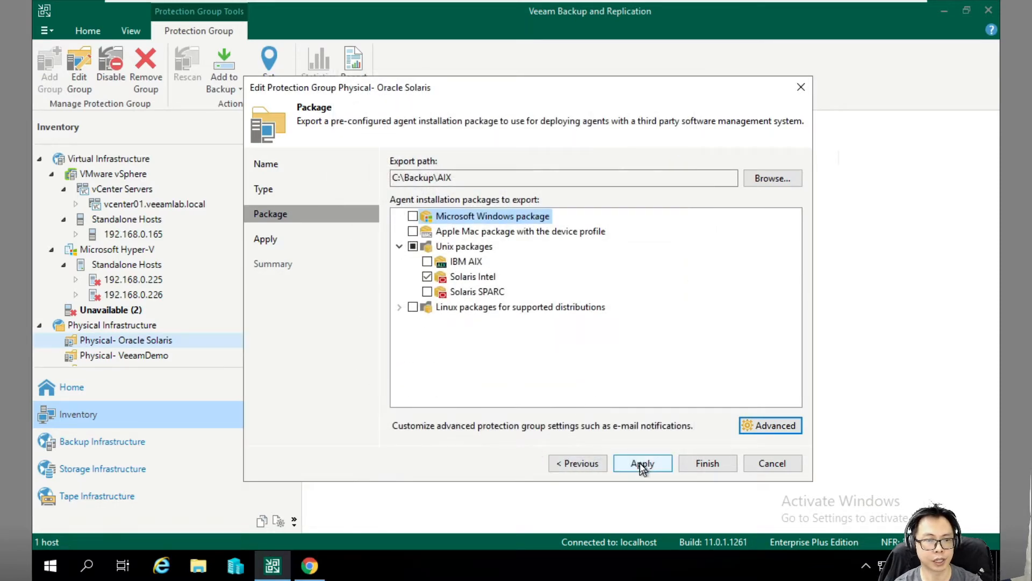
left_click(639, 462)
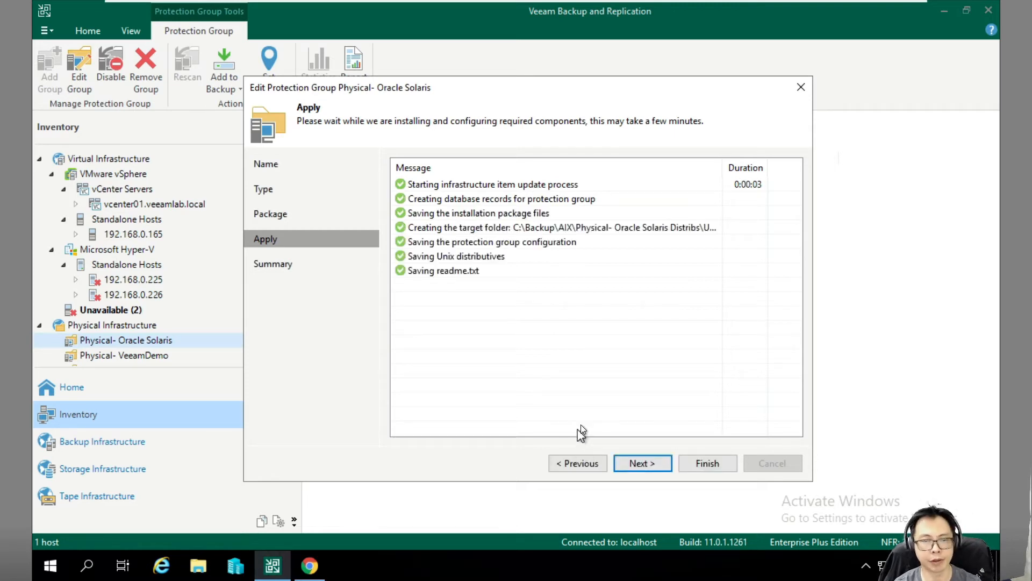
left_click(650, 463)
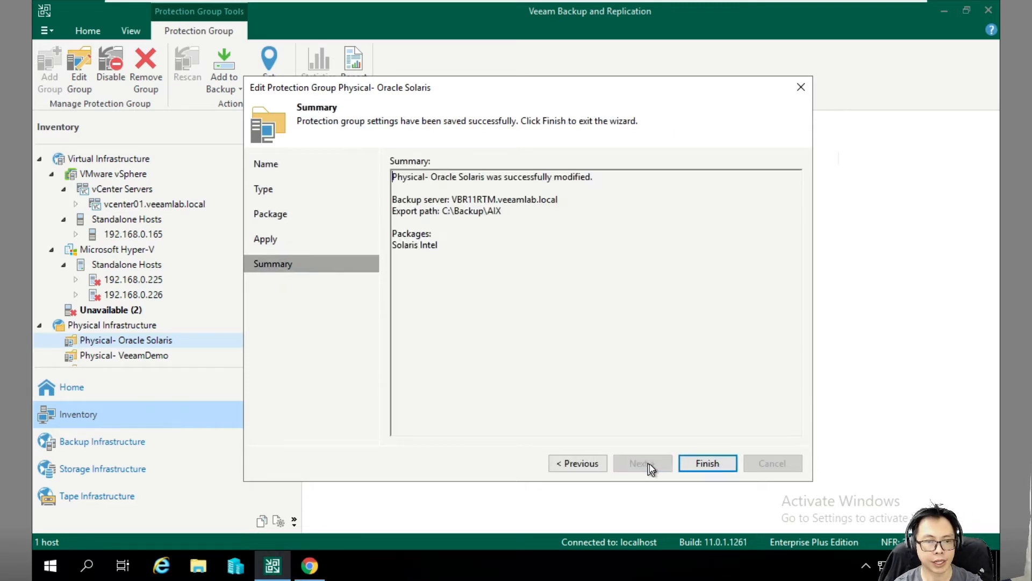
left_click(717, 463)
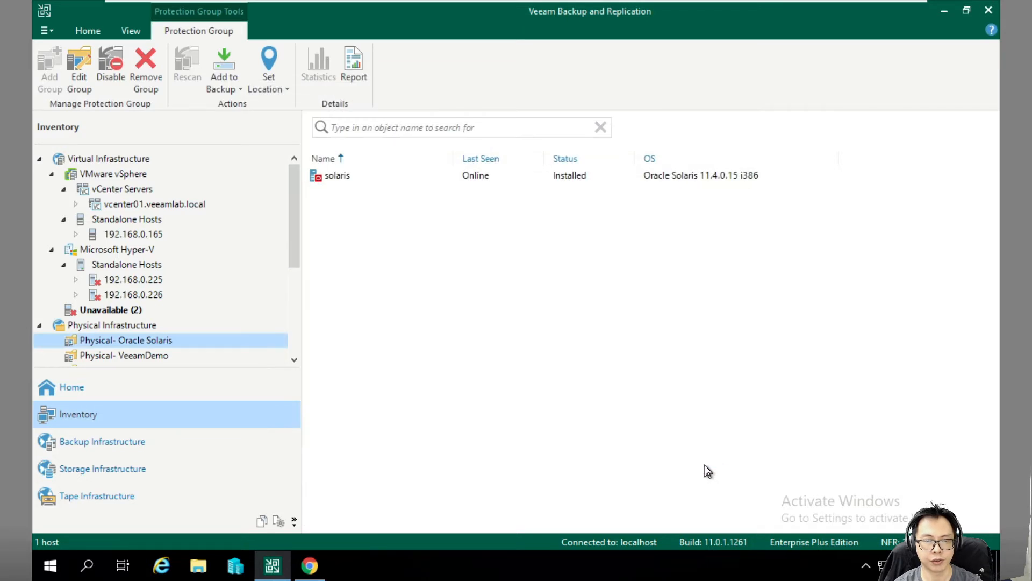
- Select the solaris computer in the Physical- Oracle Solaris protection group
left_click(577, 419)
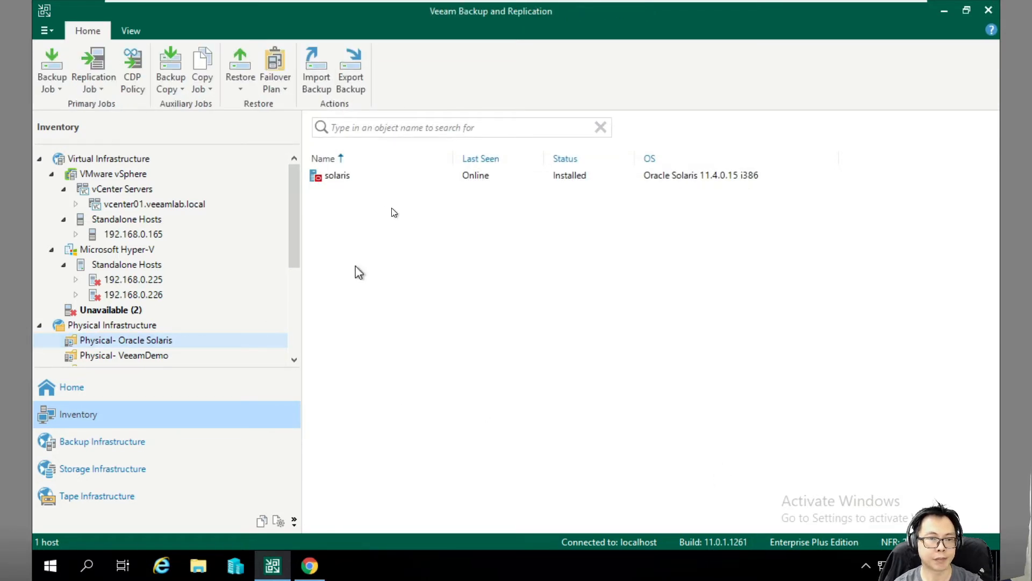
left_click(349, 175)
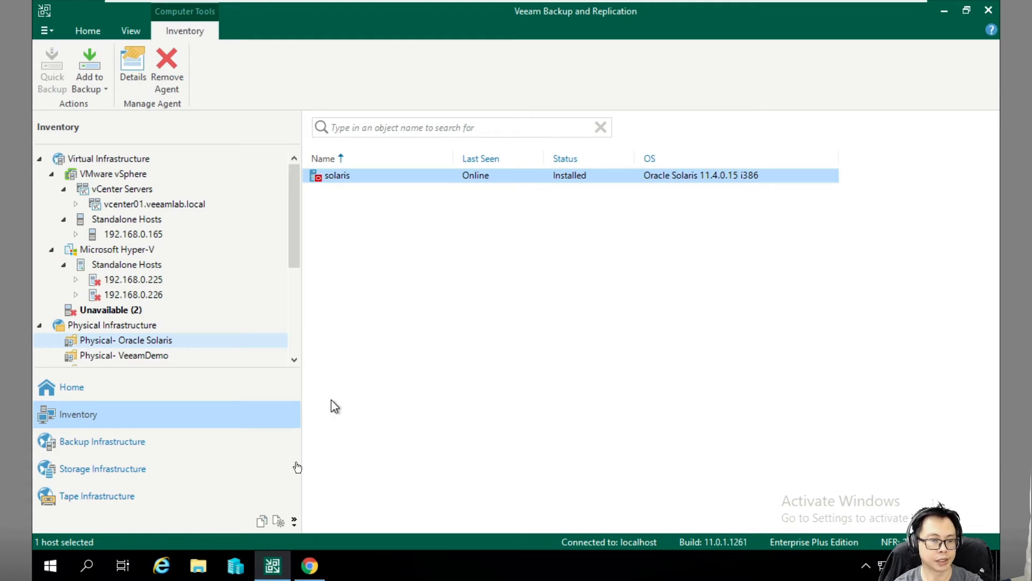
- Switch to File Explorer and open C:\Backup\AIX\Physical- Oracle Solaris Distribs\Unix
left_click(198, 574)
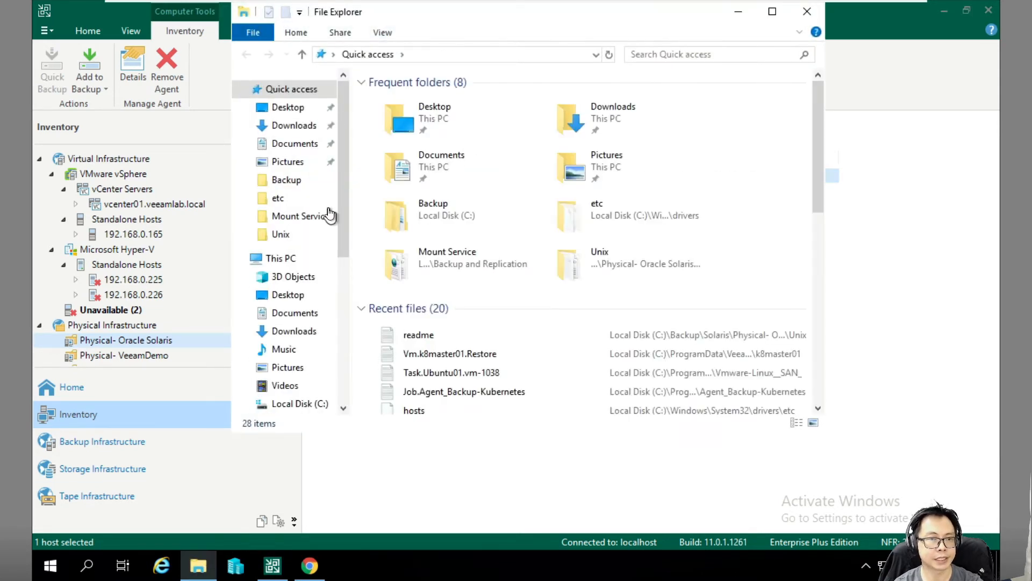
left_click(294, 404)
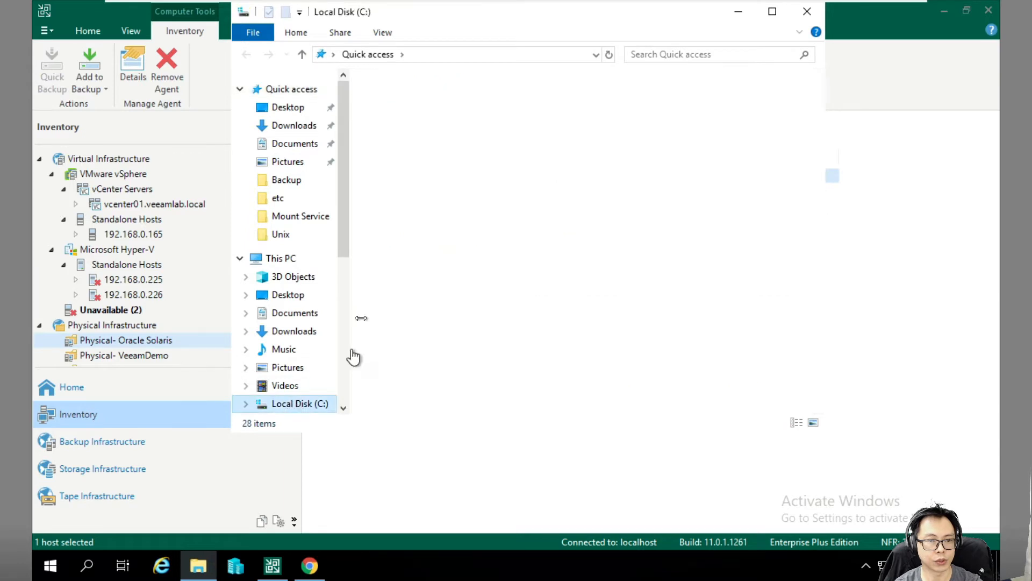
double_click(395, 104)
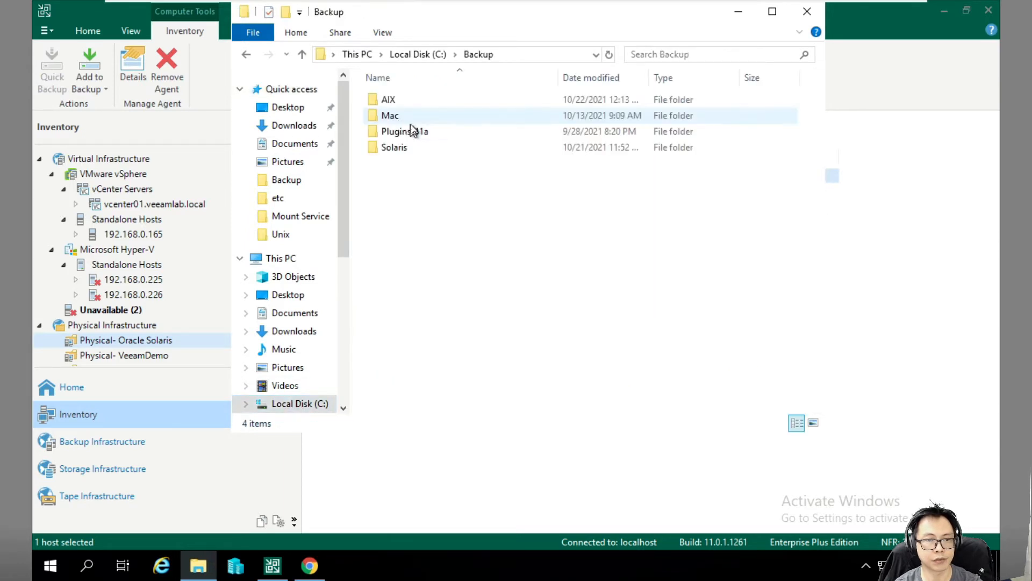
double_click(382, 102)
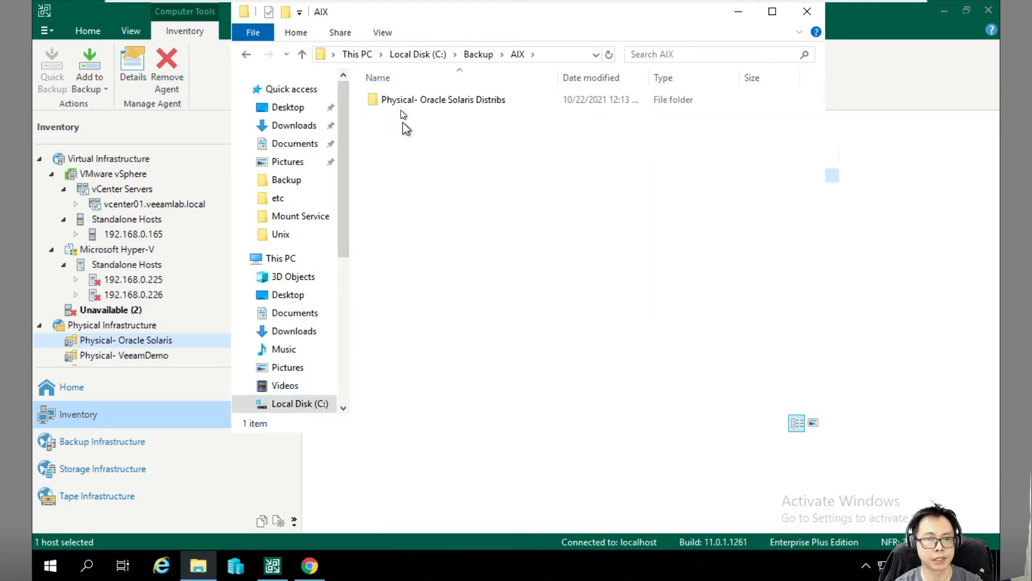
double_click(403, 99)
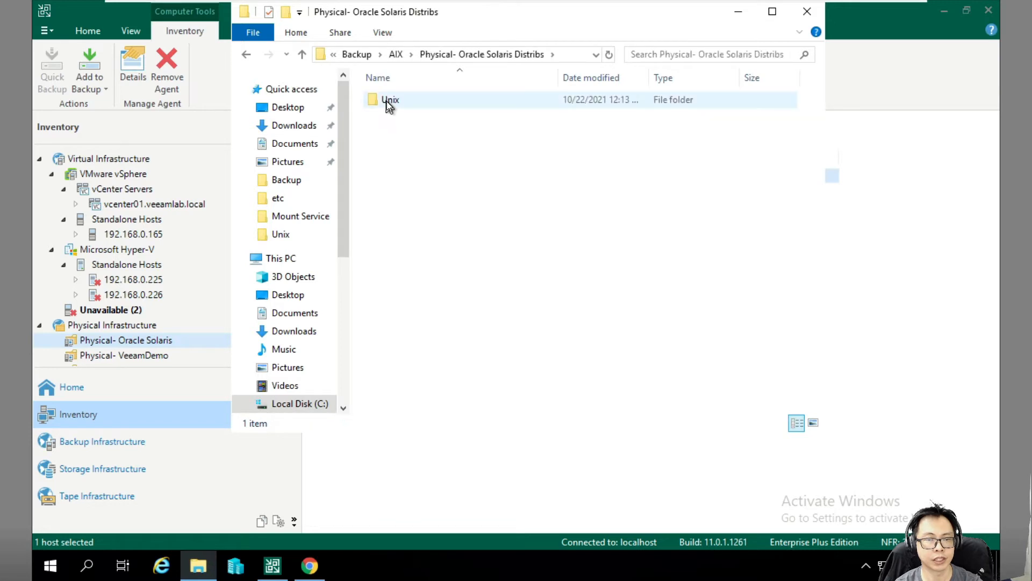
double_click(386, 101)
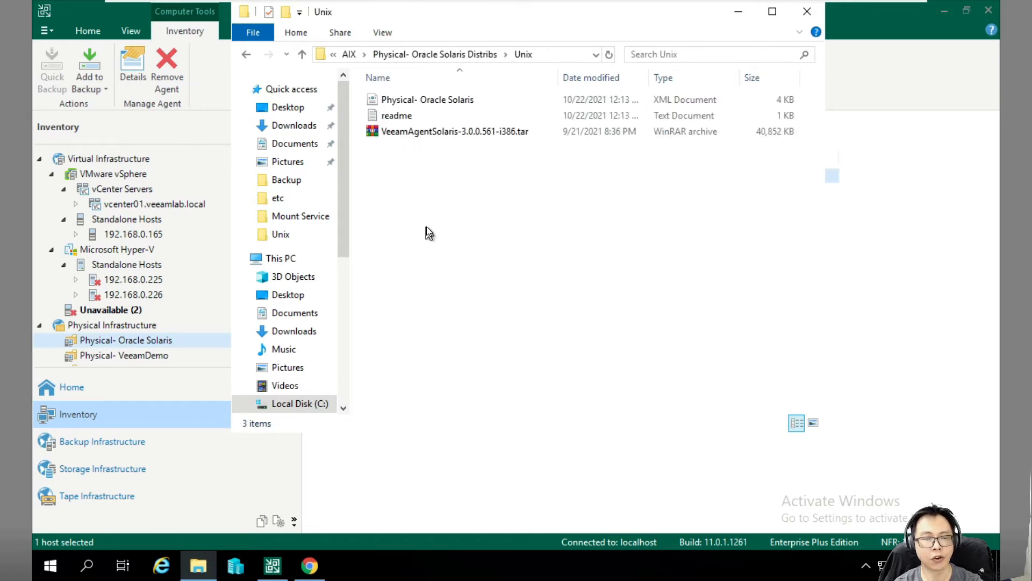
- Examine the exported Solaris agent archive, the readme and the Physical- Oracle Solaris XML file in the Unix folder
left_click(432, 132)
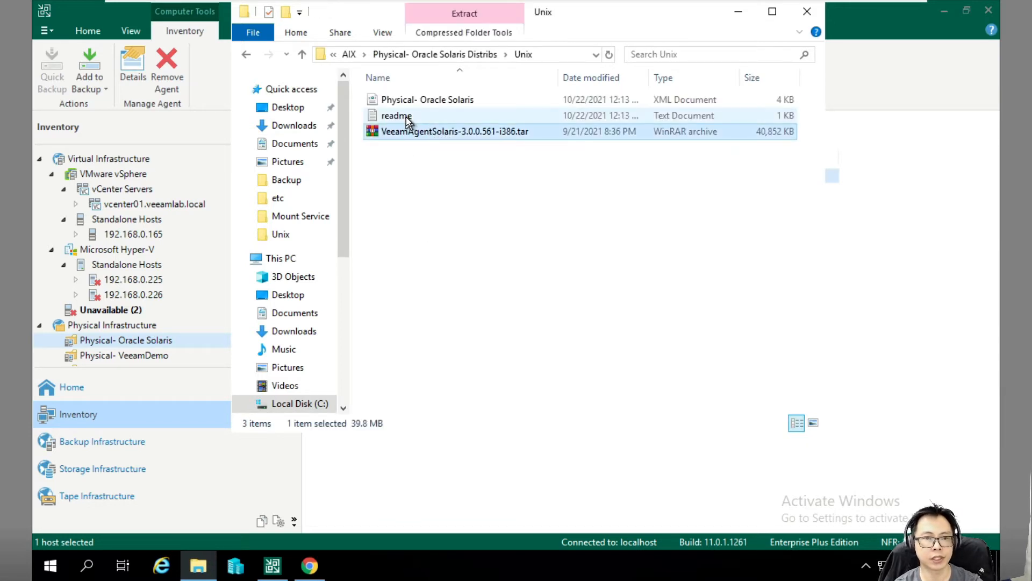
left_click(406, 117)
left_click(408, 100)
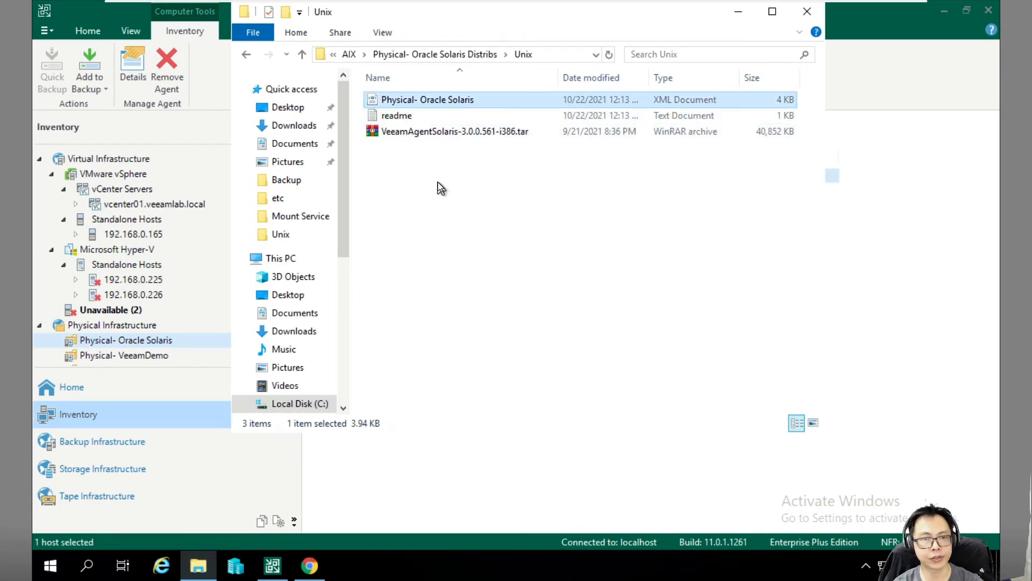
left_click(432, 183)
- Open the readme file, move its window clear of the file list, and read the agent installation instructions for Solaris and AIX
double_click(406, 117)
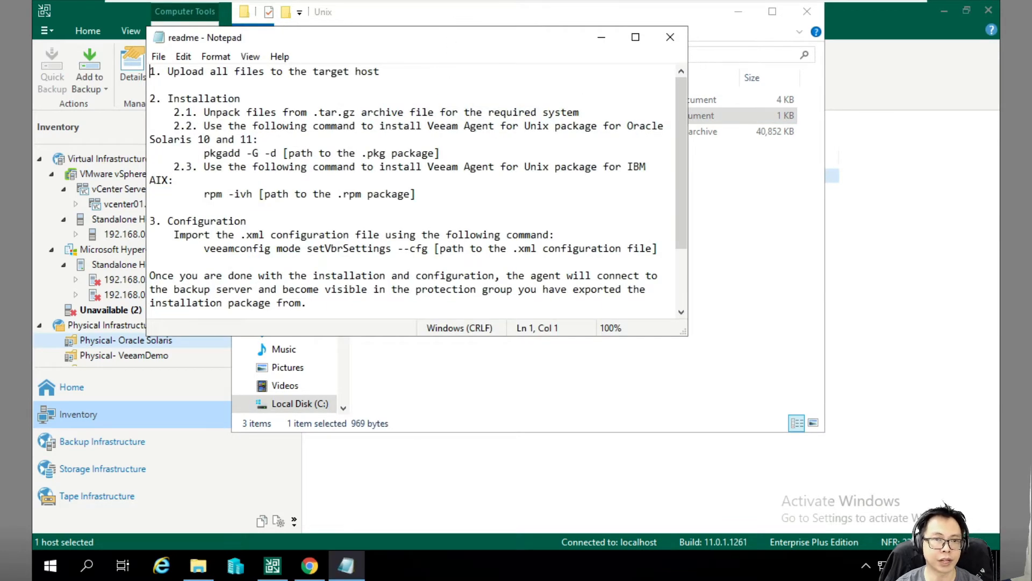
left_click_drag(448, 37, 560, 195)
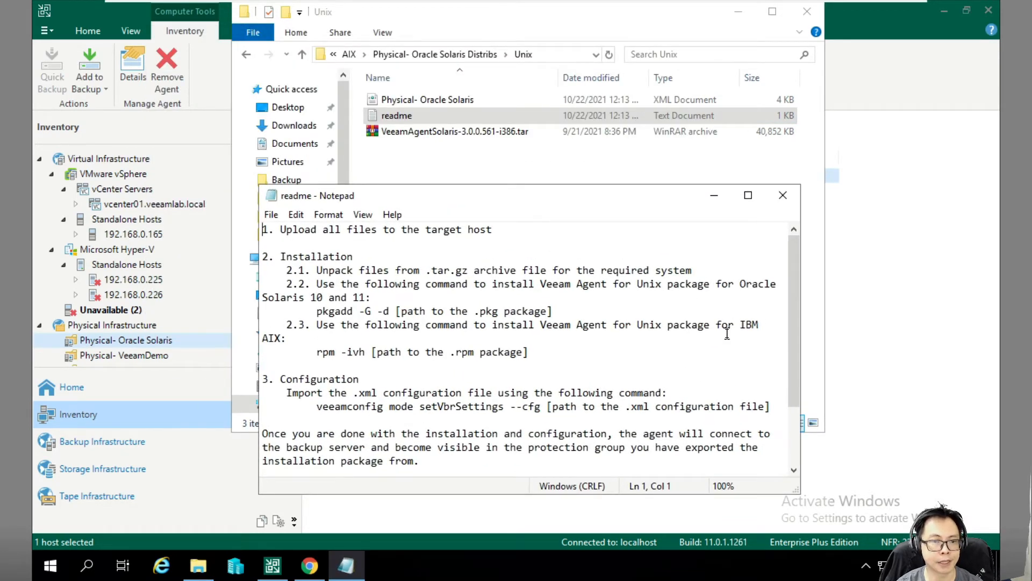
left_click(523, 298)
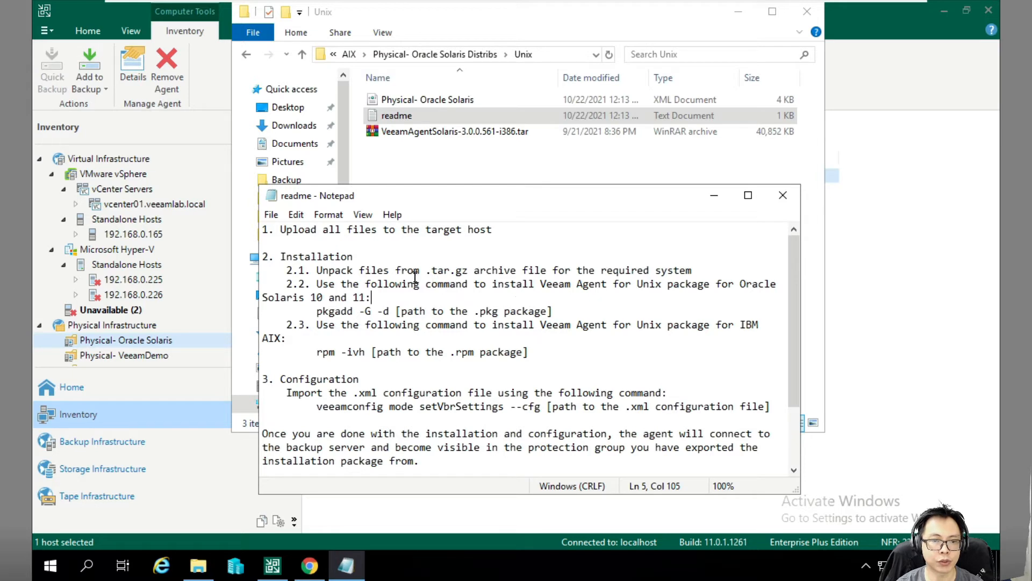
left_click(443, 270)
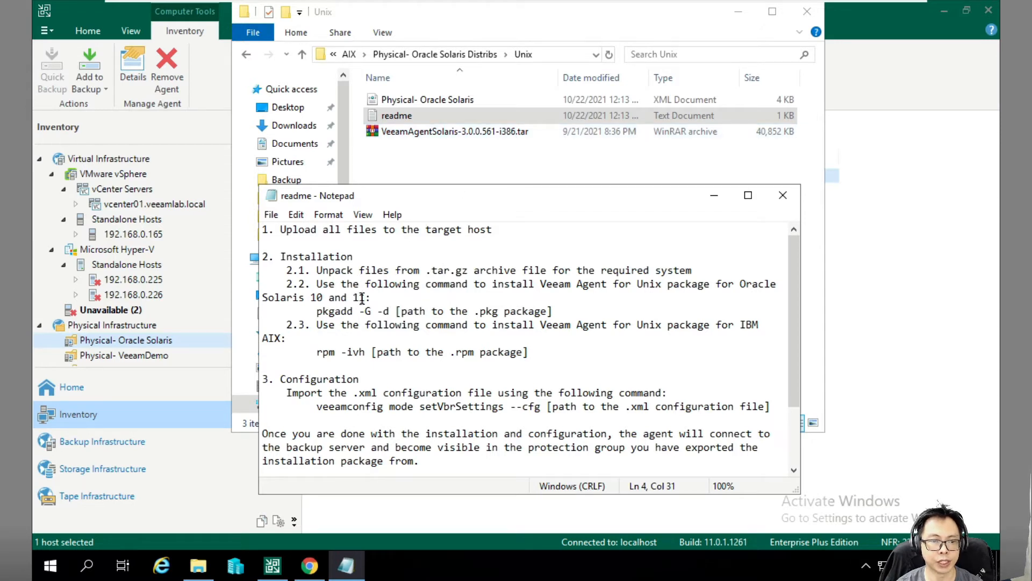
left_click(373, 337)
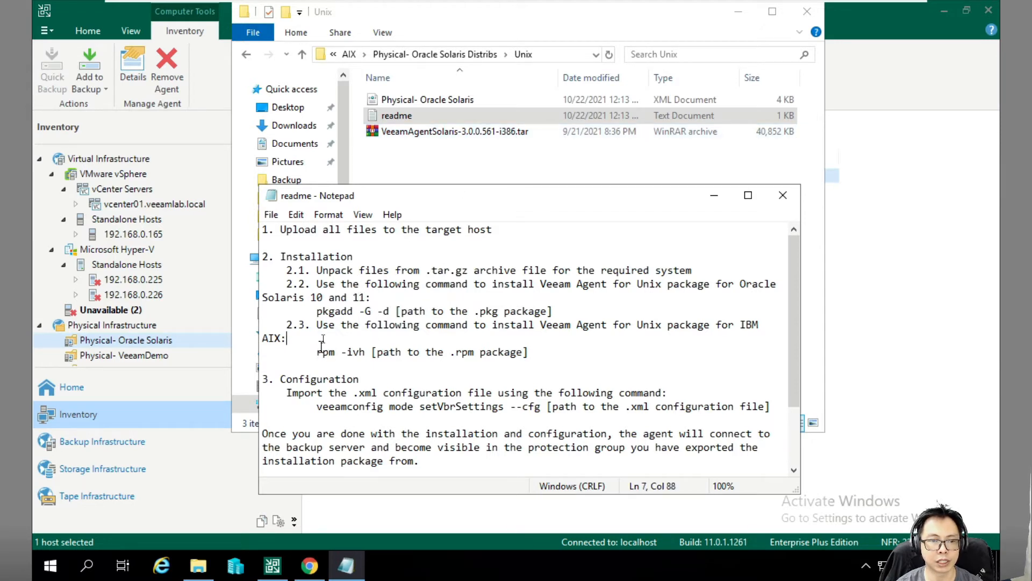
- Highlight the pkgadd and rpm installation commands and the veeamconfig mode setVbrSettings --cfg configuration command in the readme
left_click_drag(317, 311, 354, 311)
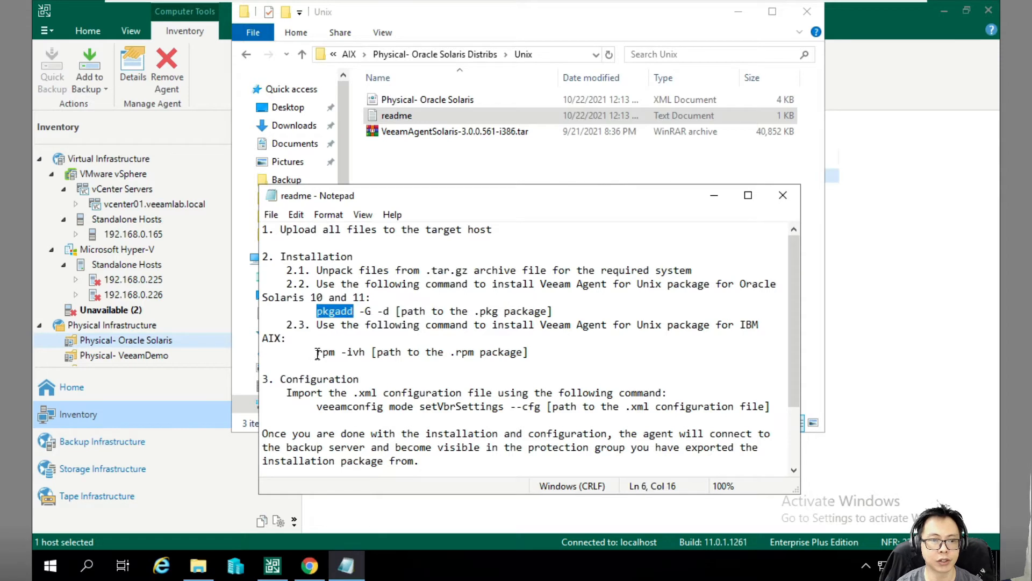
left_click_drag(317, 354, 372, 354)
left_click(372, 353)
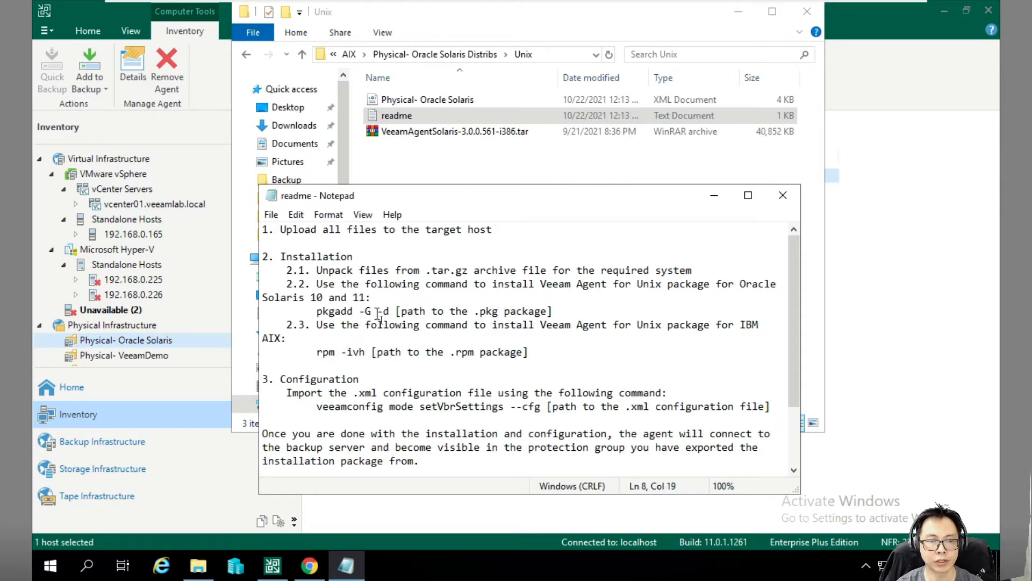
left_click(334, 407)
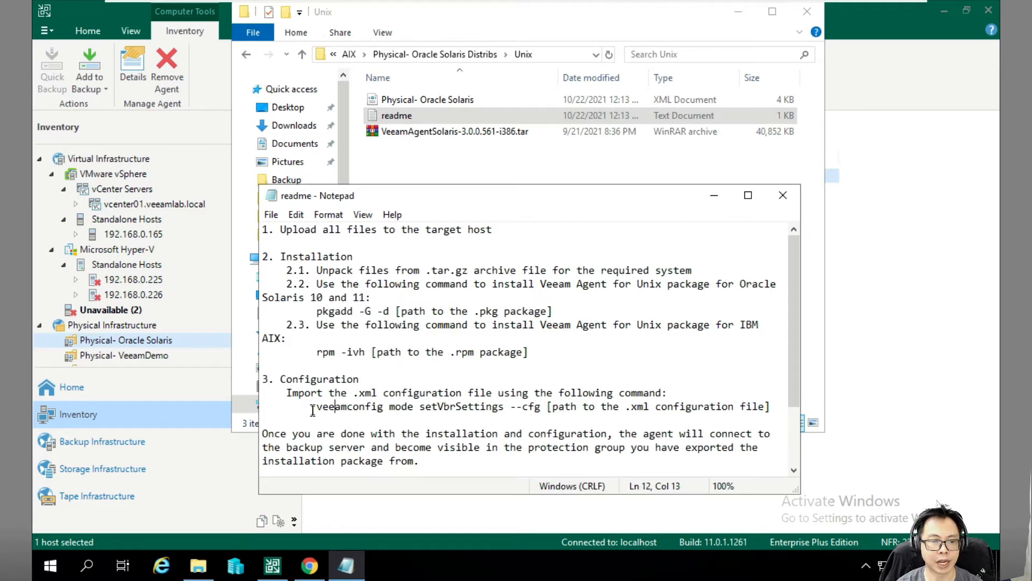
left_click_drag(312, 410, 367, 407)
left_click_drag(383, 409, 539, 409)
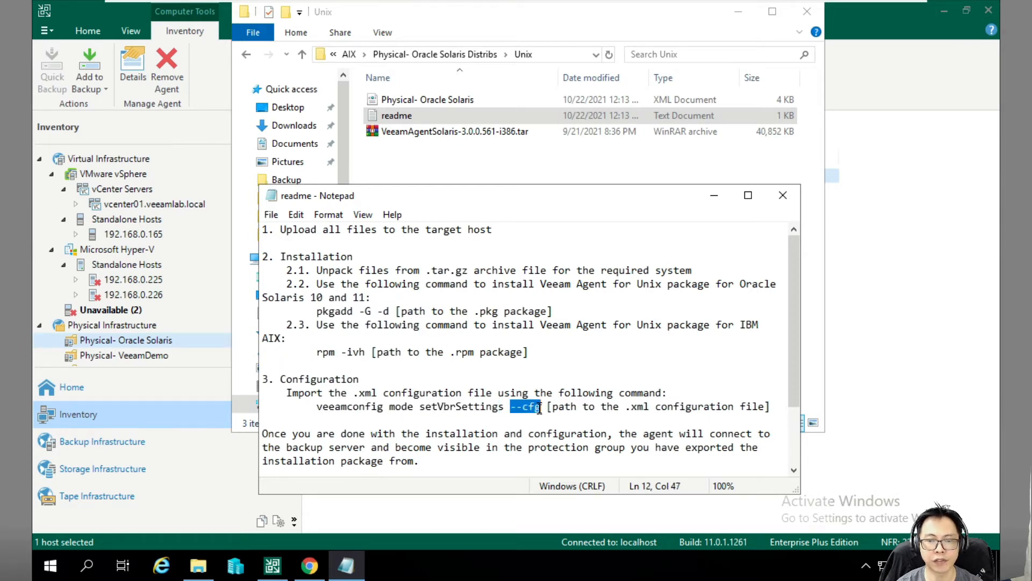
- Open the Physical- Oracle Solaris XML file in Notepad, inspect the backup server connection details at its end, and close it
left_click(408, 99)
right_click(408, 98)
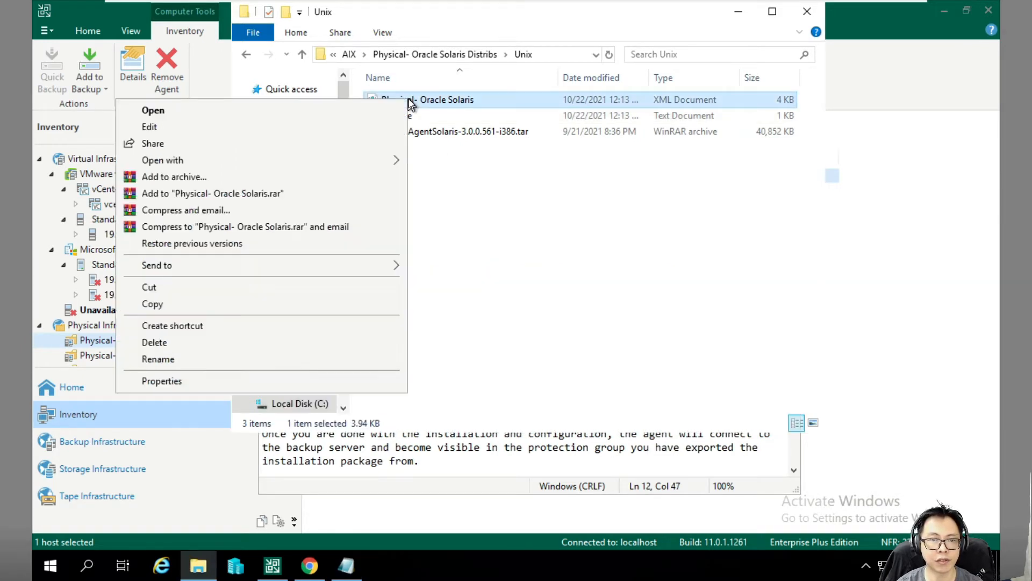
left_click(313, 125)
scroll(392, 218, "down", 2)
scroll(392, 217, "down", 1)
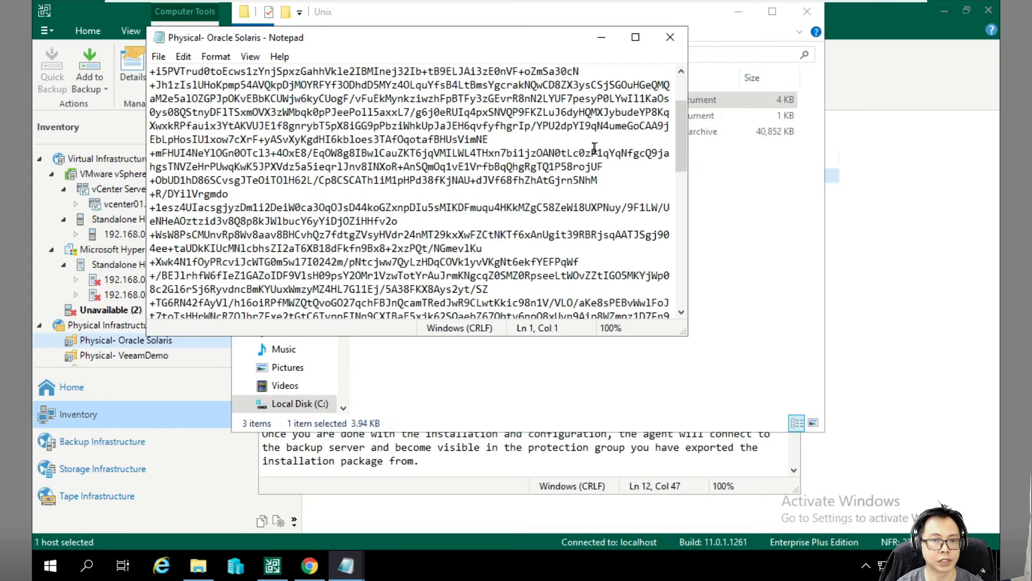
left_click_drag(686, 134, 669, 272)
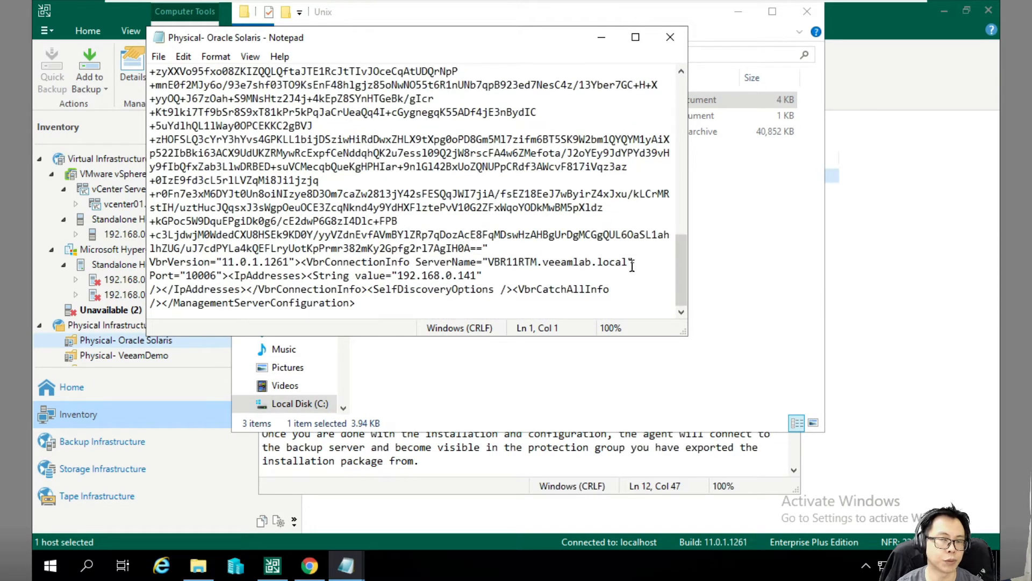
left_click(672, 44)
- Read the readme's synchronization notes, highlight the veeamconfig mode syncnow command, and close the readme and the Unix folder window
left_click(510, 447)
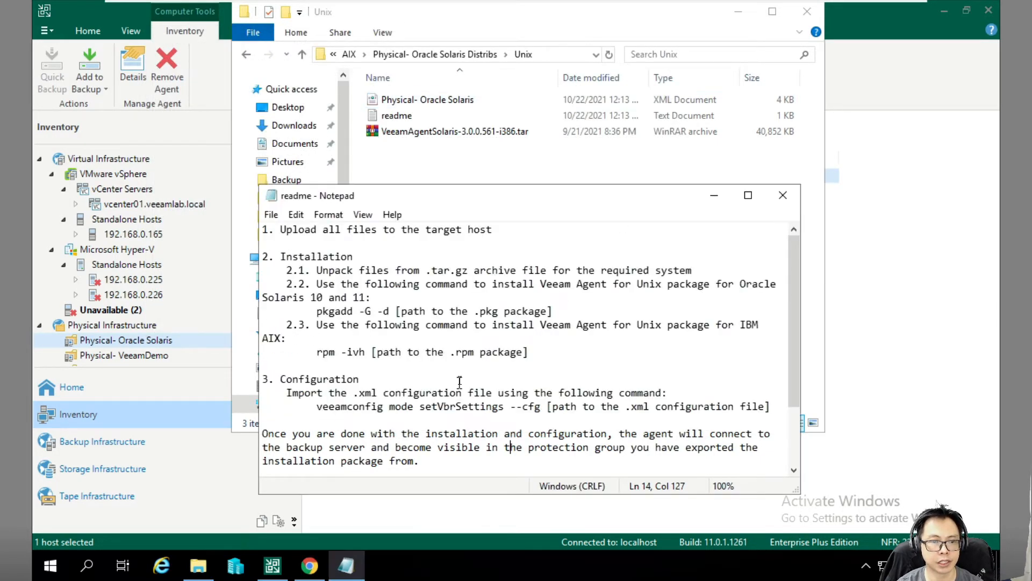
left_click(314, 239)
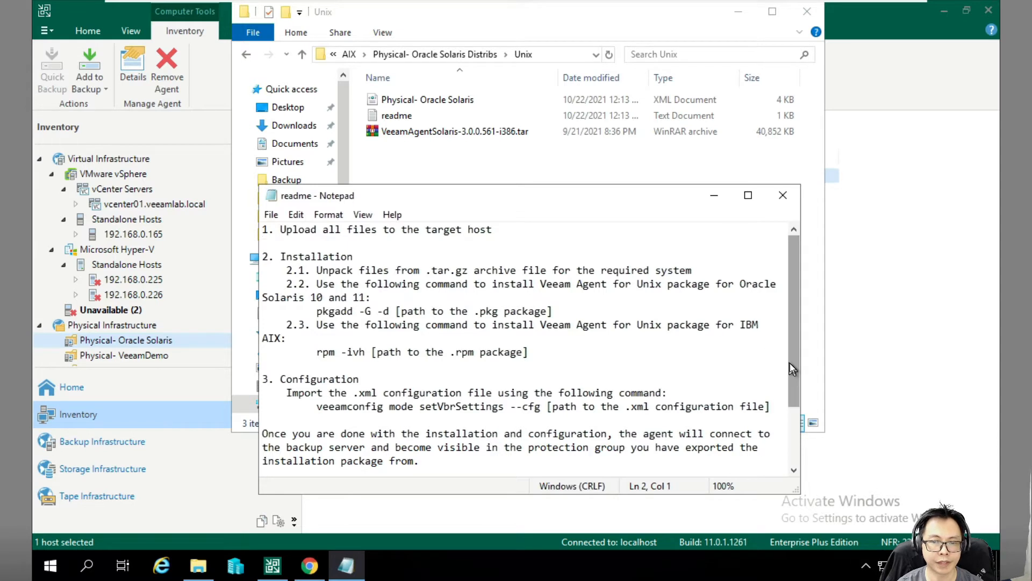
left_click_drag(789, 363, 789, 432)
left_click(548, 432)
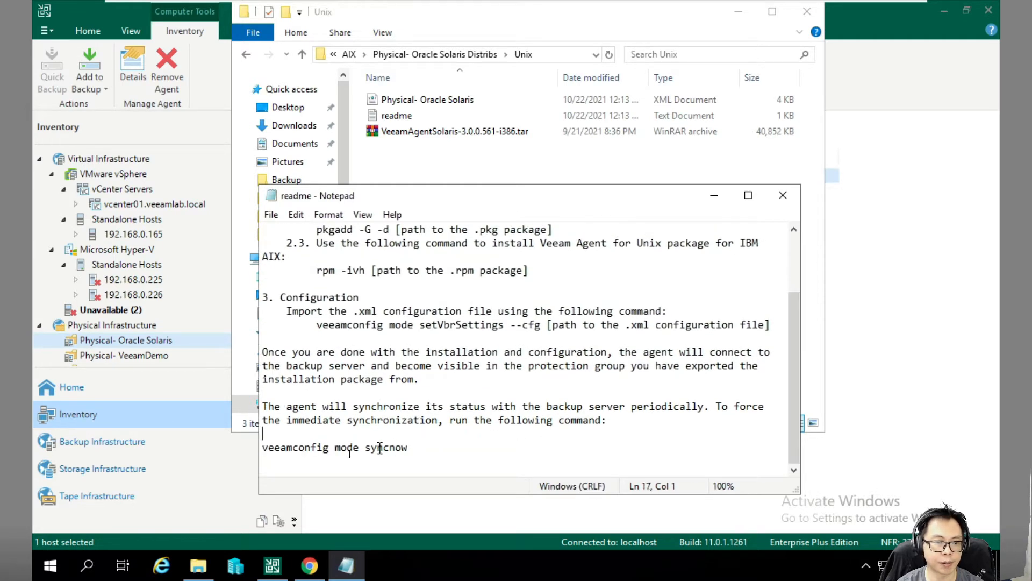
left_click_drag(263, 448, 410, 445)
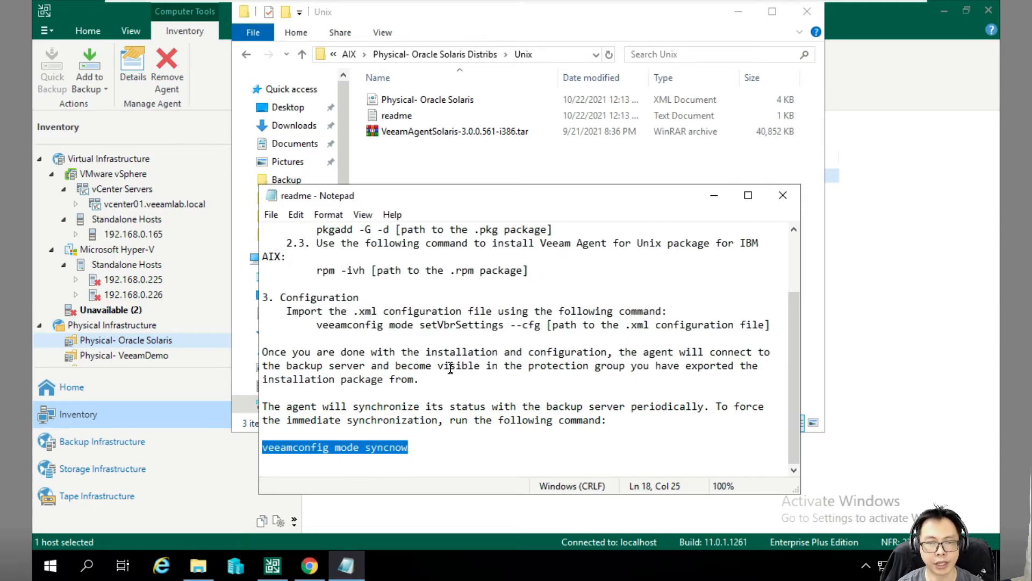
left_click(782, 196)
left_click(805, 15)
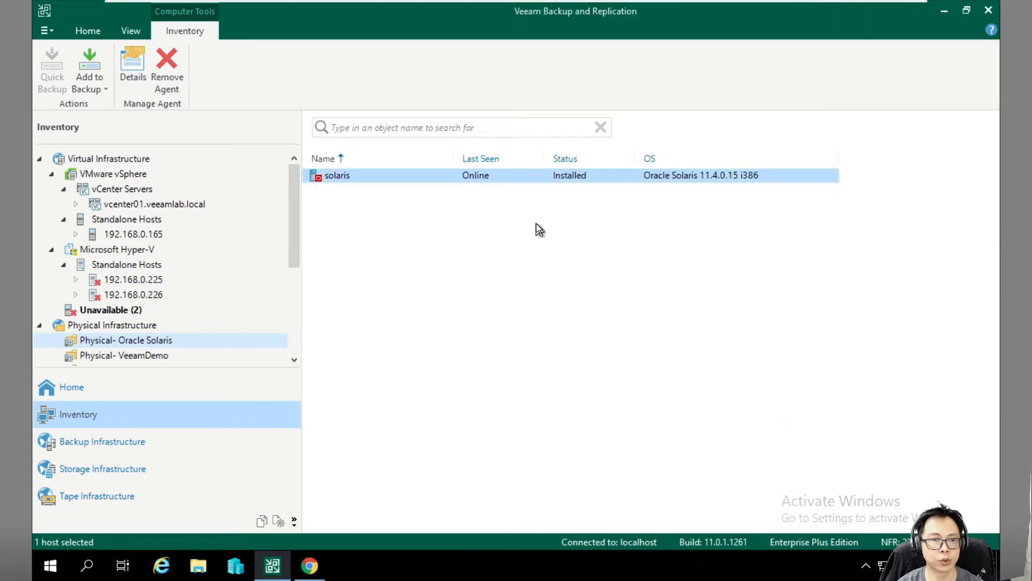
- Open the details of the solaris computer, check its OS and agent version, and close the details
left_click(536, 224)
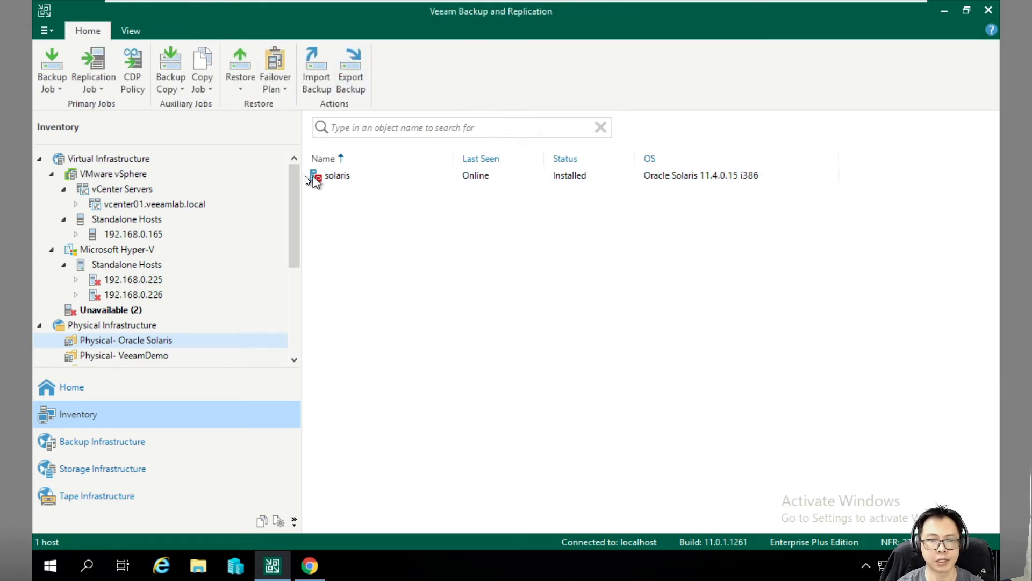
left_click(330, 177)
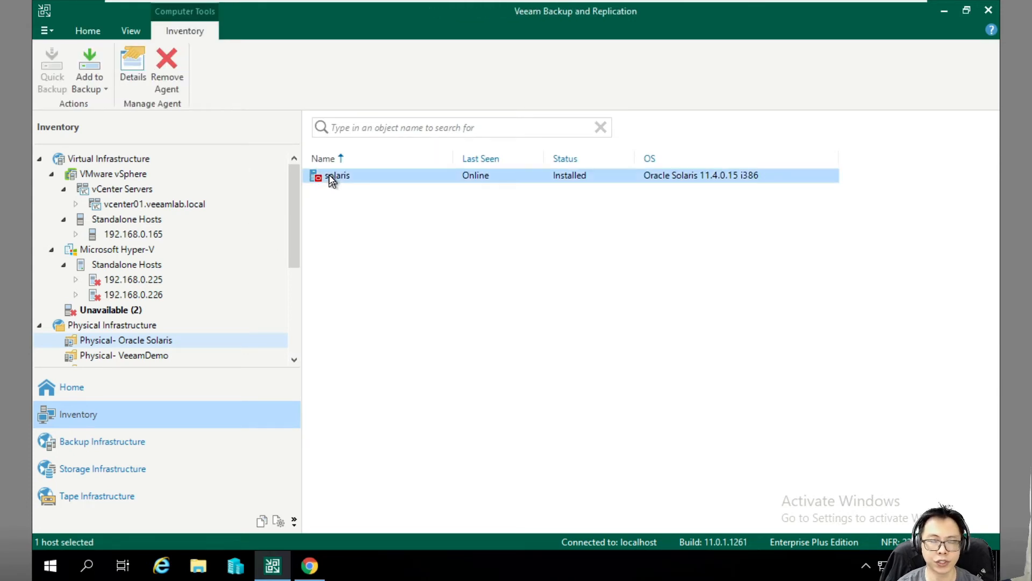
right_click(329, 175)
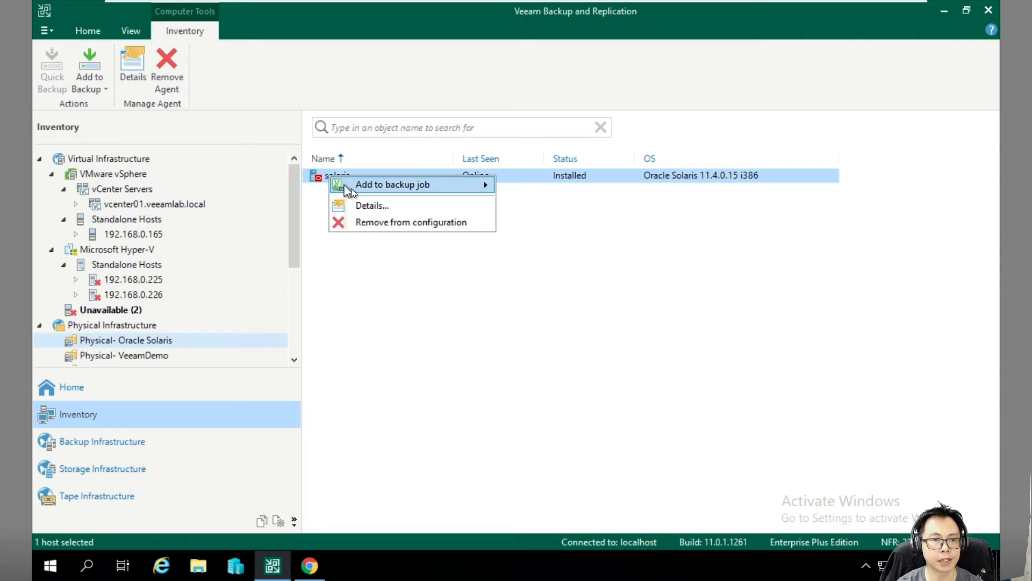
left_click(365, 201)
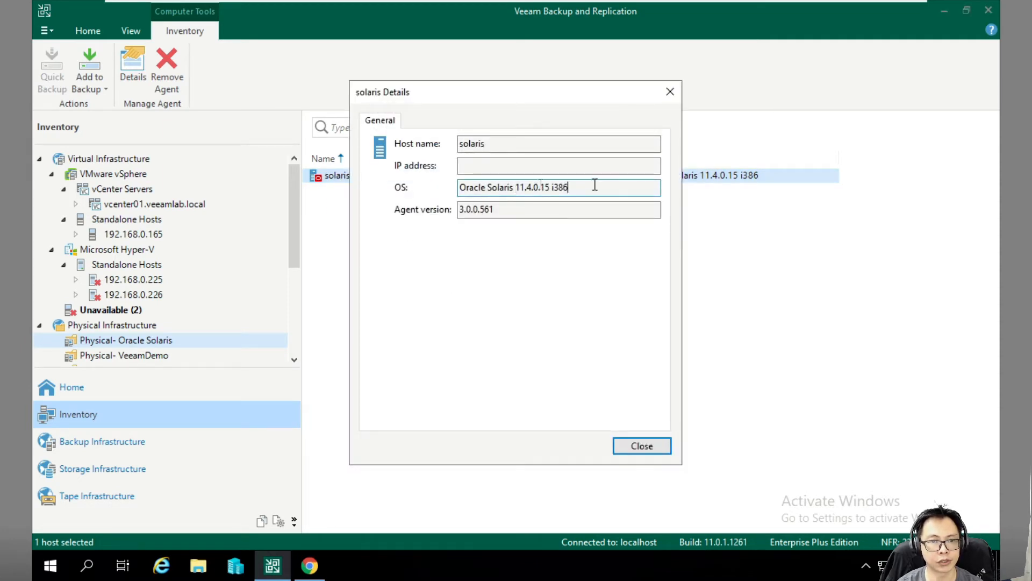
left_click_drag(595, 185, 438, 192)
left_click(500, 210)
left_click_drag(502, 209, 433, 211)
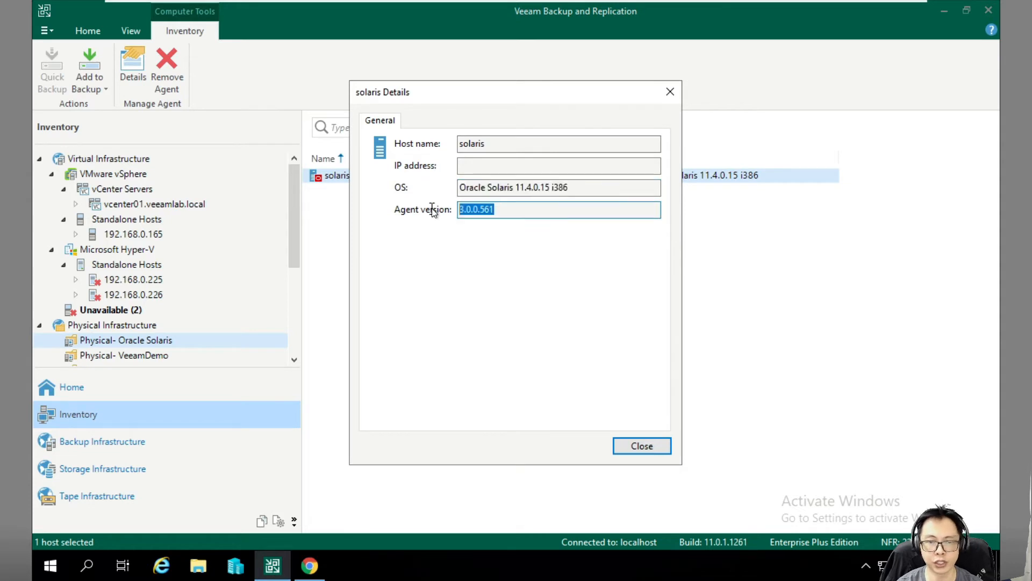
left_click(618, 447)
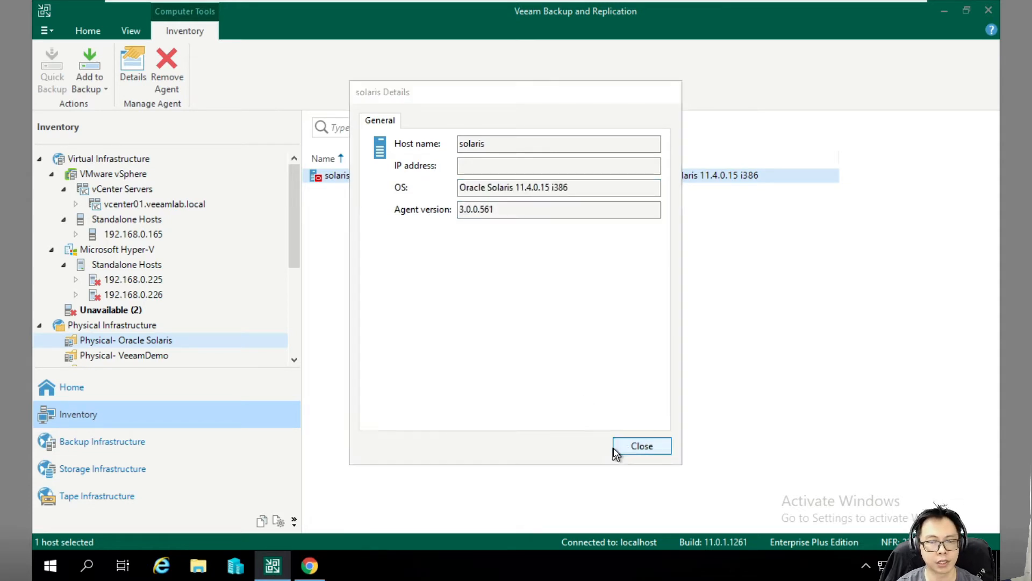
left_click(438, 291)
- View the backup job options for adding the solaris computer without choosing one
right_click(338, 177)
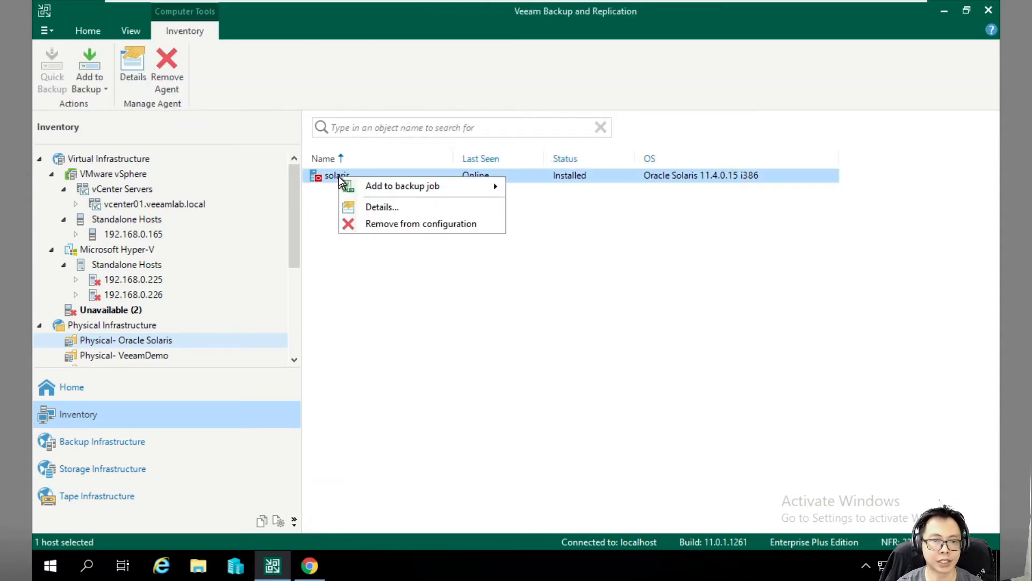
mouse_move(404, 186)
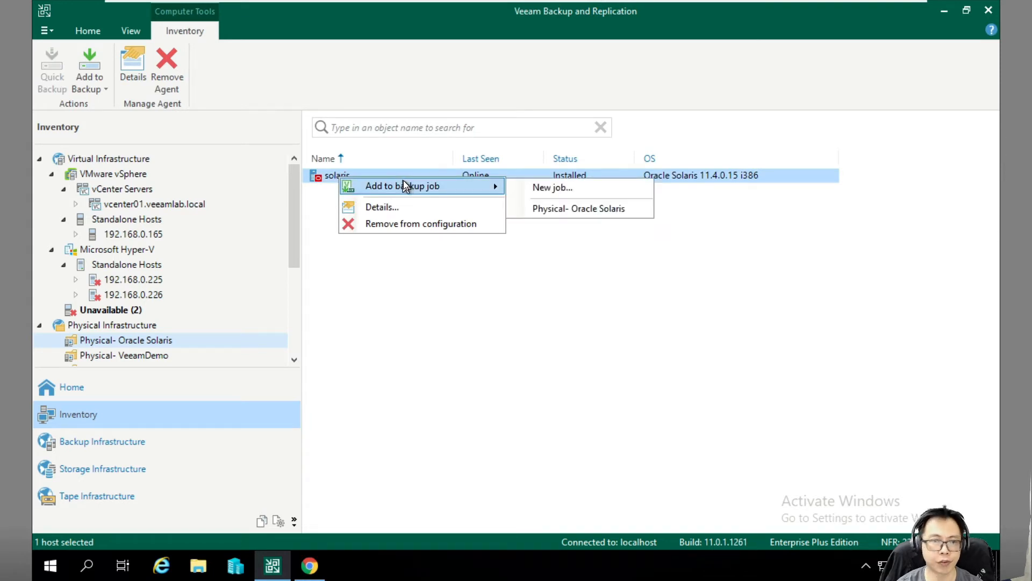
left_click(447, 327)
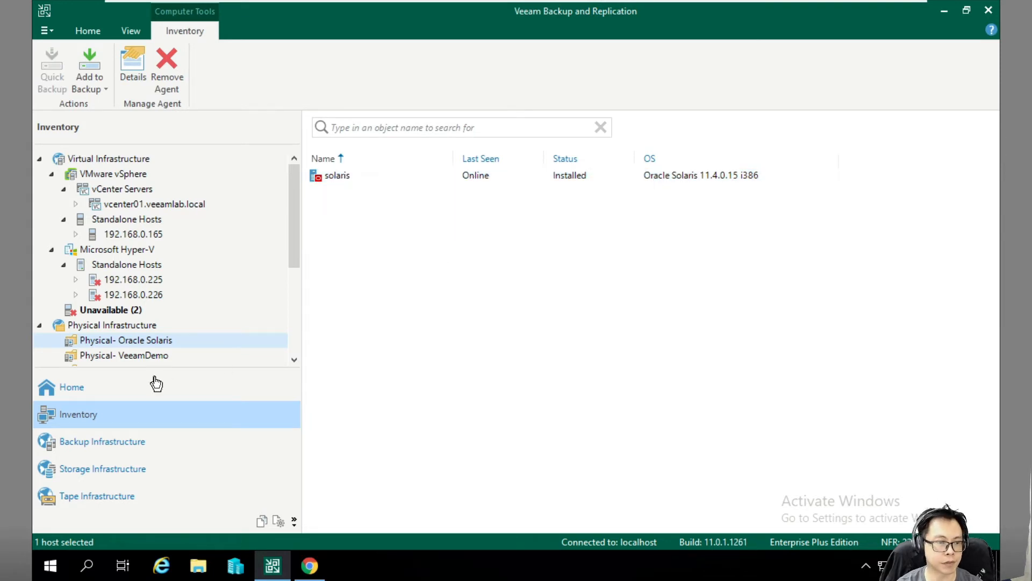
- Go to the Home view and review the workload types available for a new backup job
left_click(103, 395)
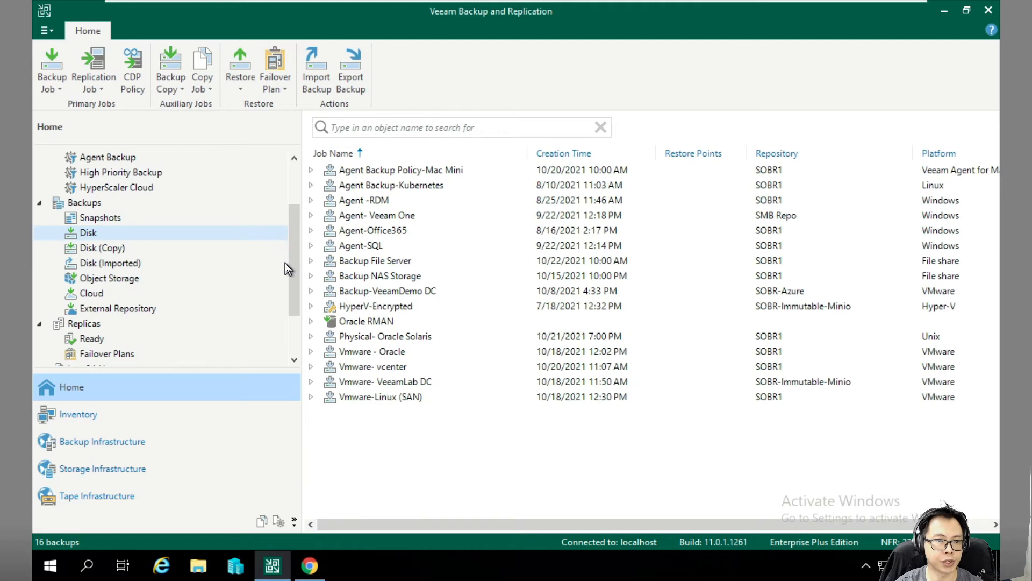
left_click_drag(289, 263, 289, 169)
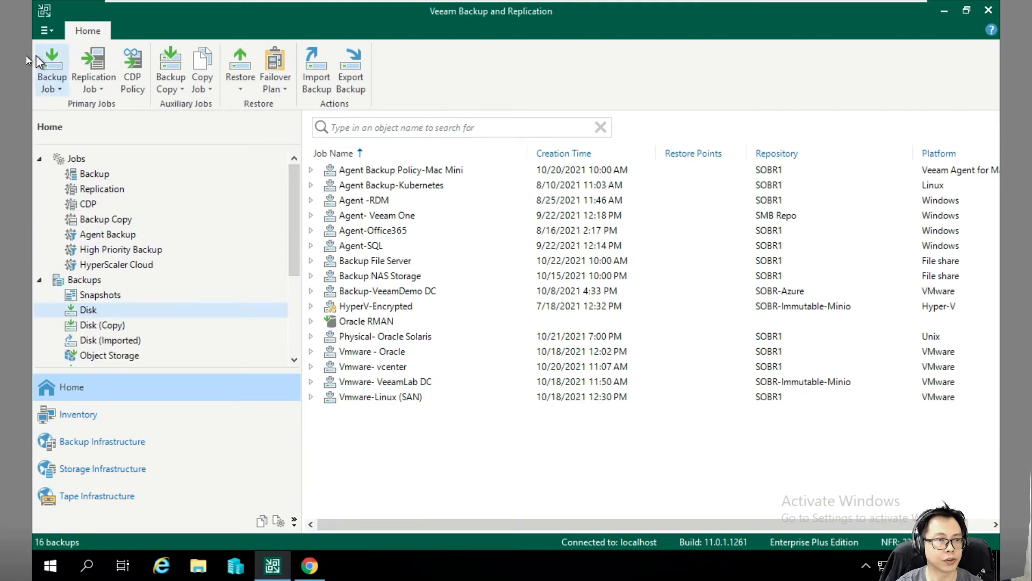
left_click(45, 71)
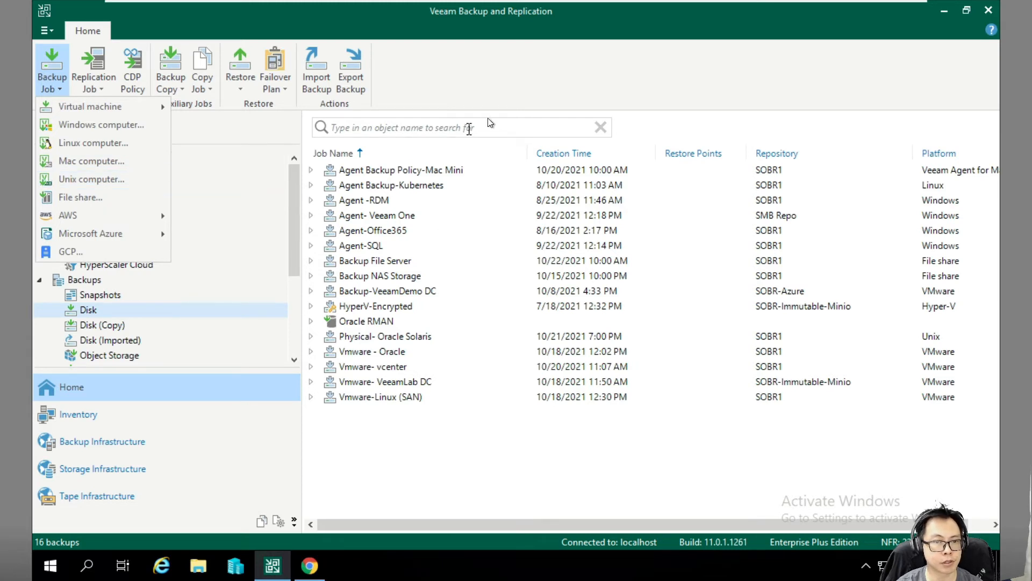
left_click(488, 84)
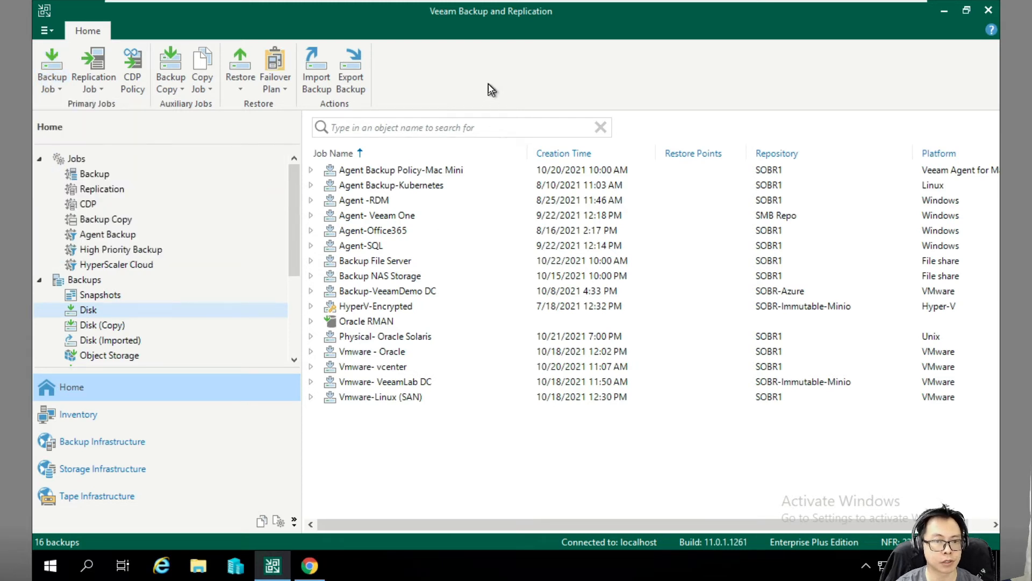
- Show the list of backup jobs and open the Physical- Oracle Solaris agent policy for editing
left_click(370, 337)
right_click(376, 337)
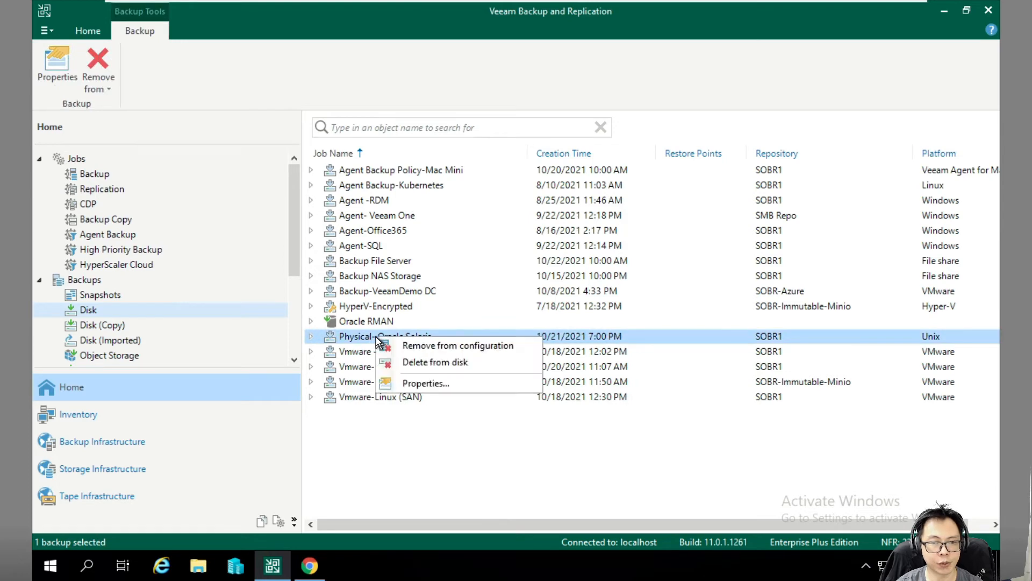
left_click(100, 172)
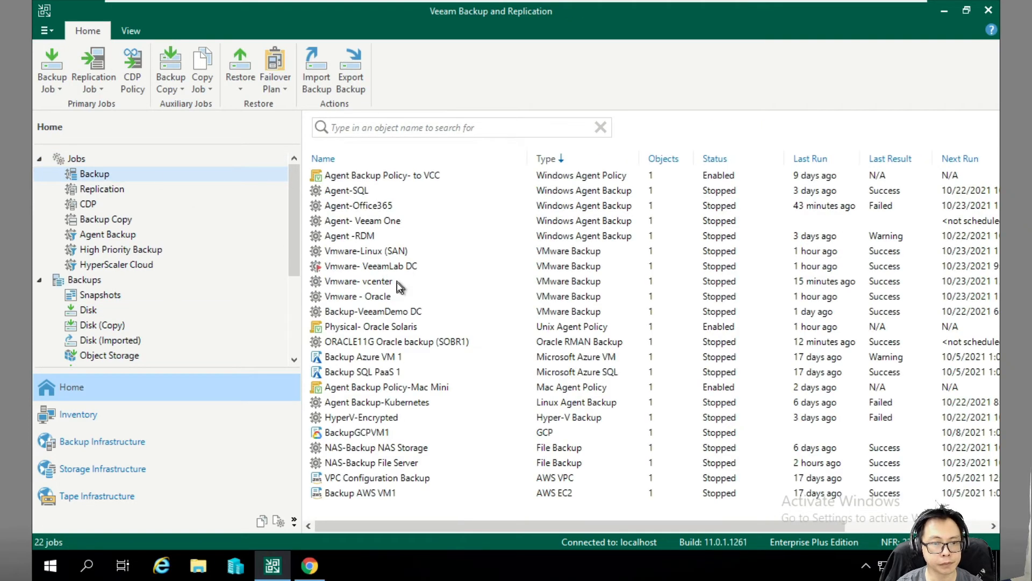
left_click(376, 326)
right_click(376, 325)
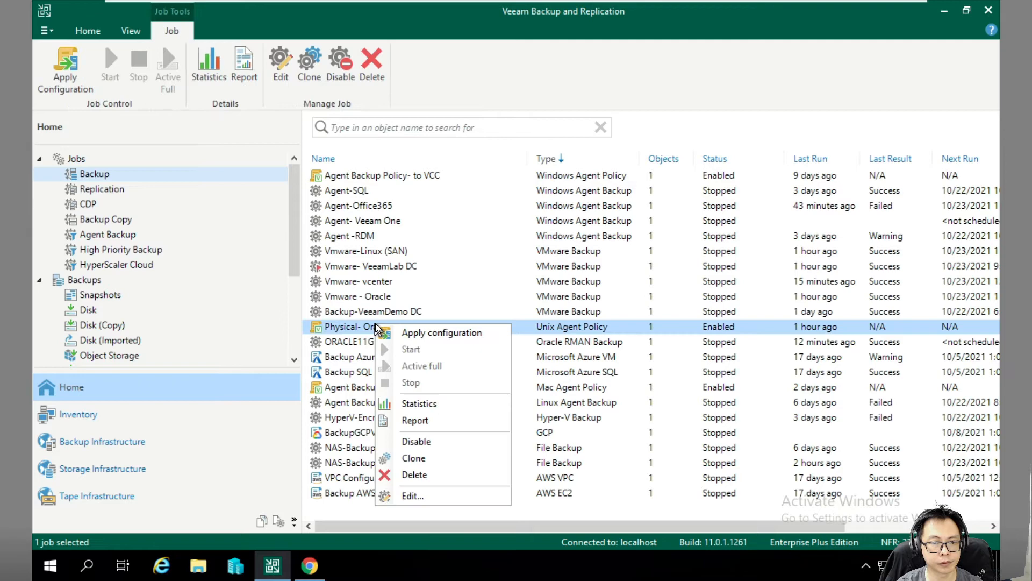
left_click(435, 499)
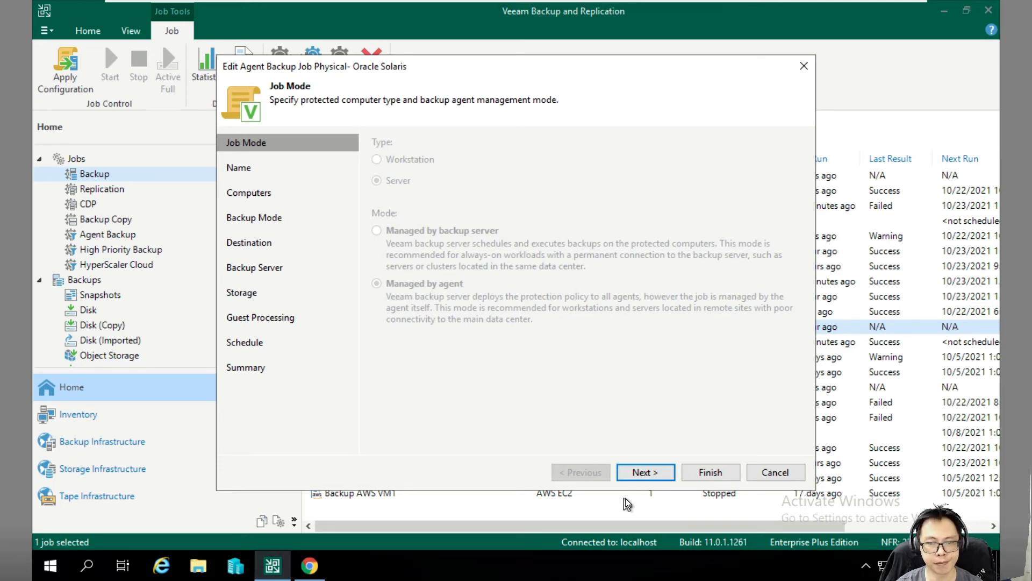
- Review the job's name, protected computers, objects available to add and backup mode, advancing as far as the Destination settings
left_click(638, 475)
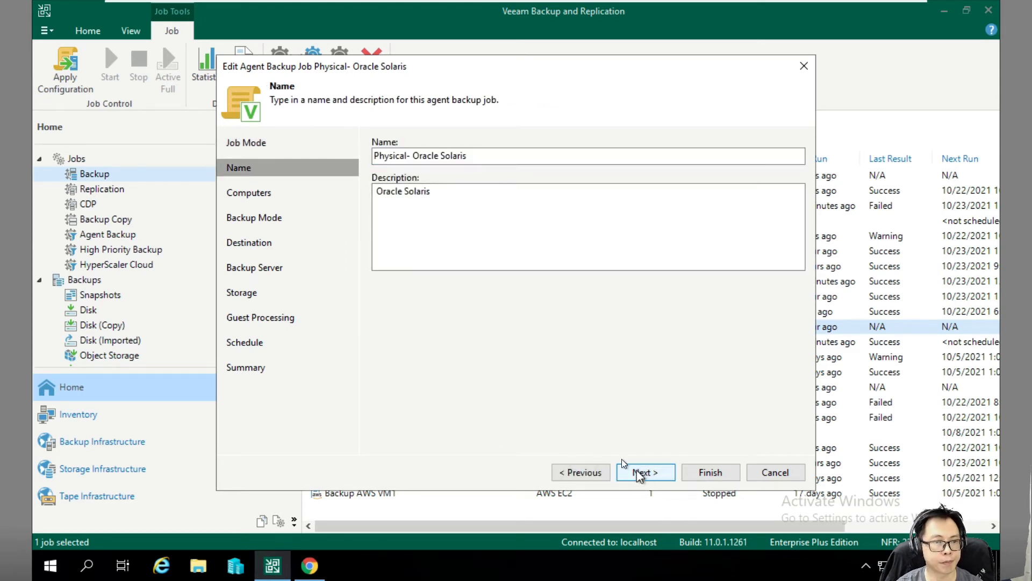
left_click(656, 473)
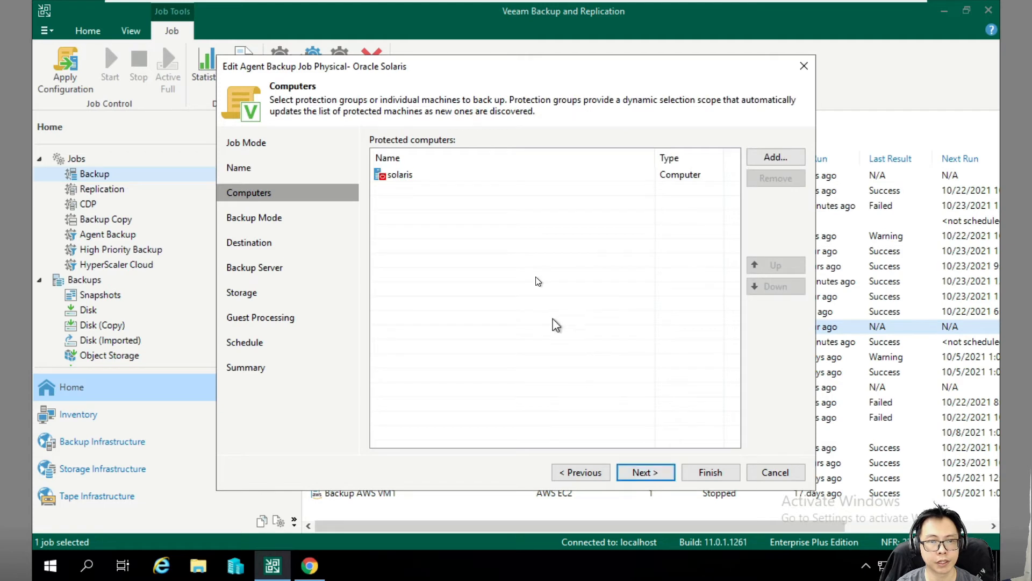
left_click(762, 160)
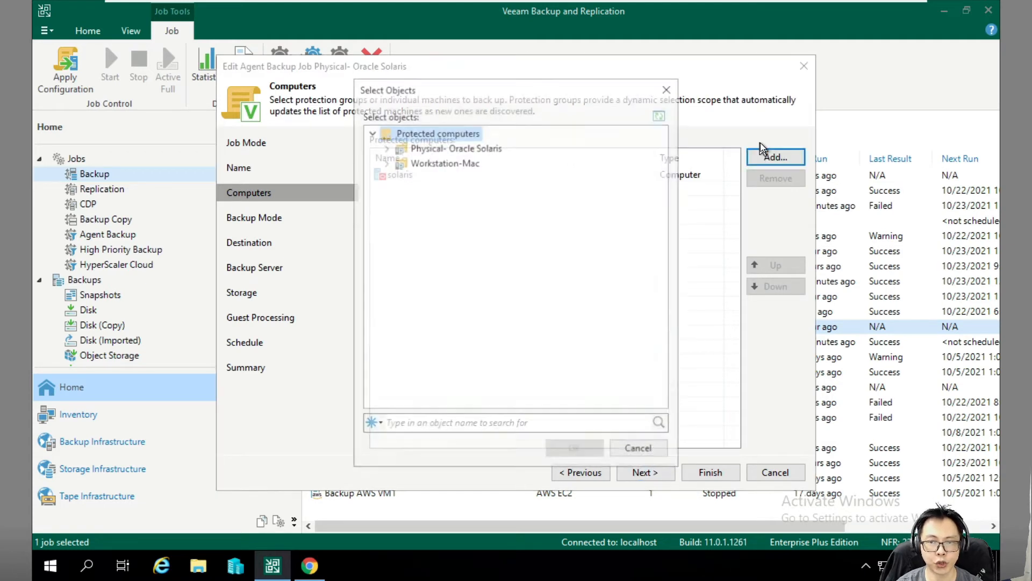
left_click(632, 451)
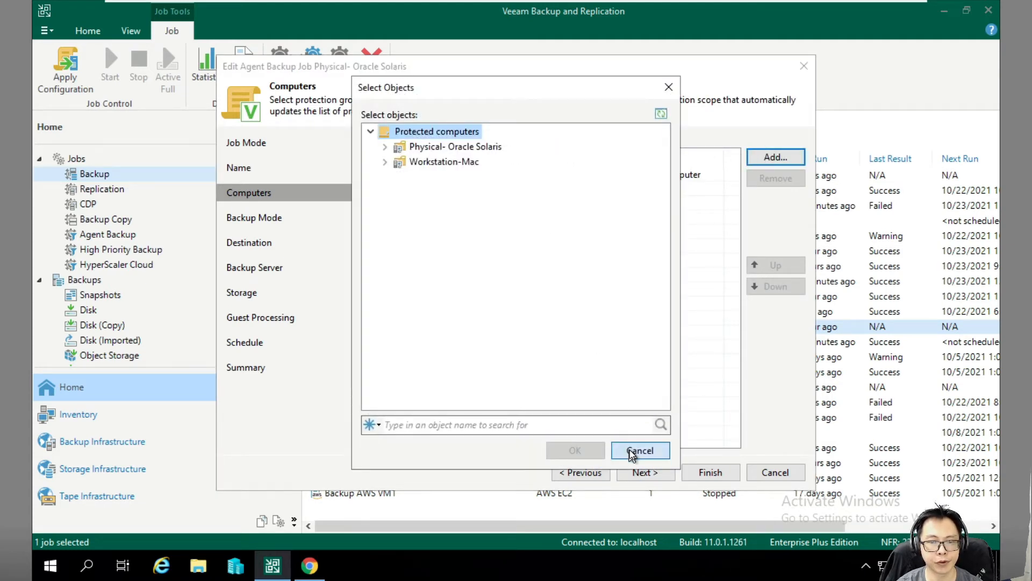
left_click(657, 473)
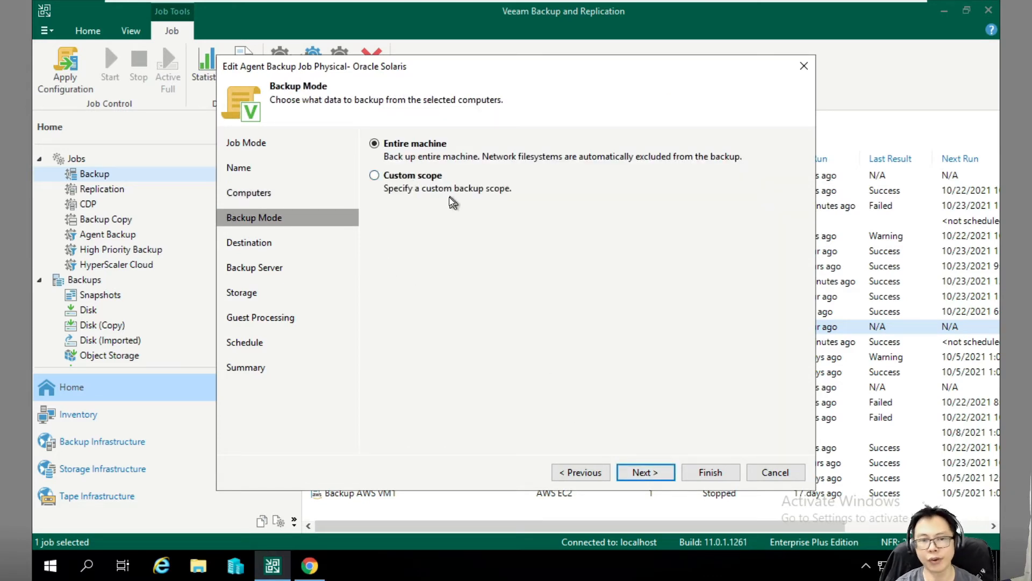
left_click(649, 475)
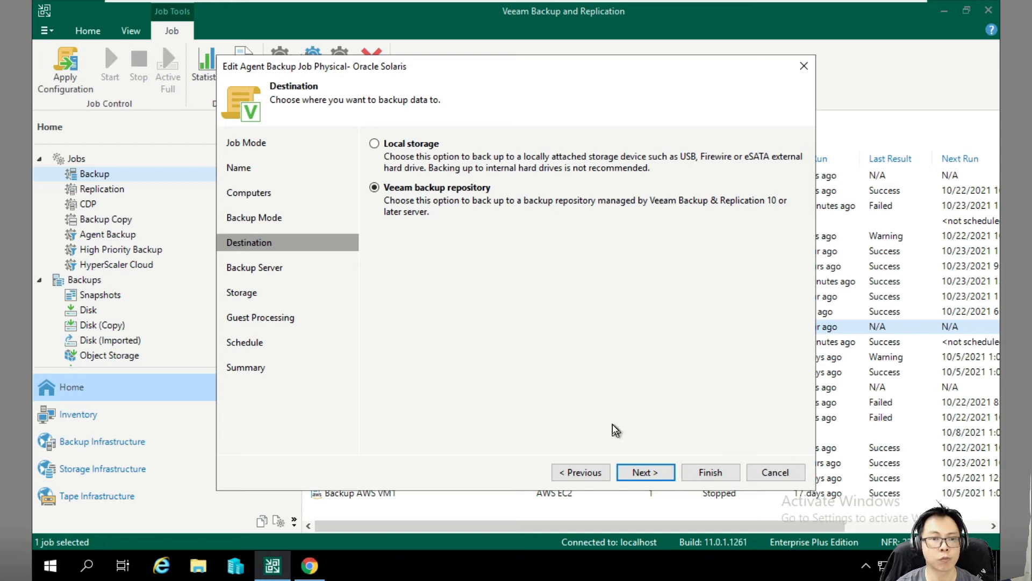
- Review the policy's Backup Server address and its Storage settings for repository, restore points and secondary destinations
left_click(649, 472)
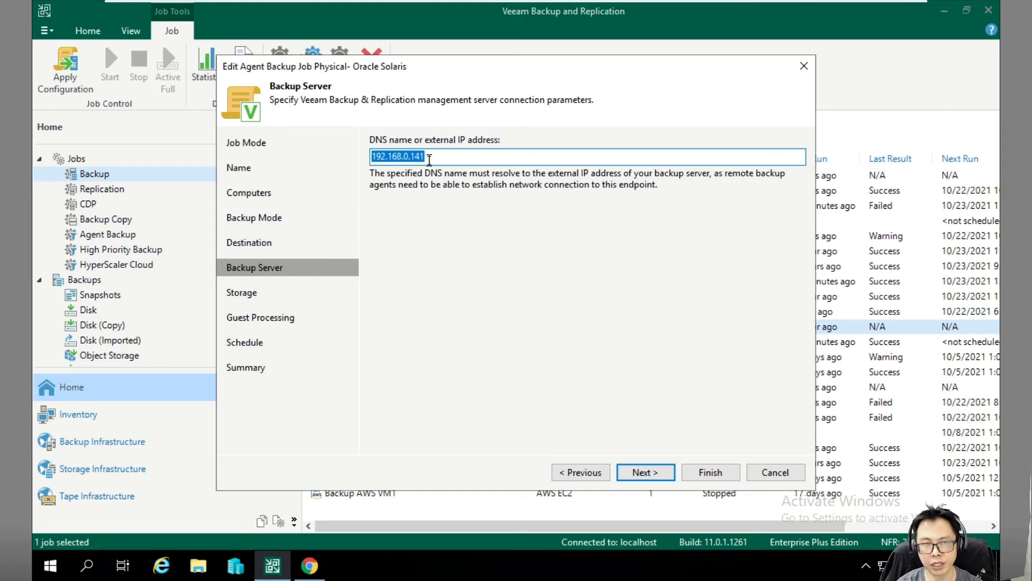
left_click(645, 473)
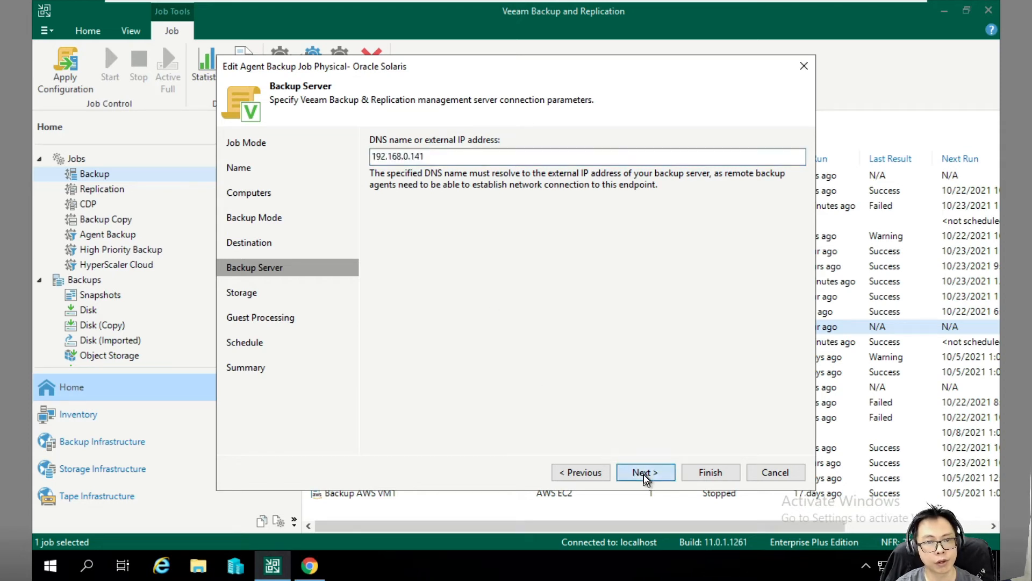
left_click(600, 476)
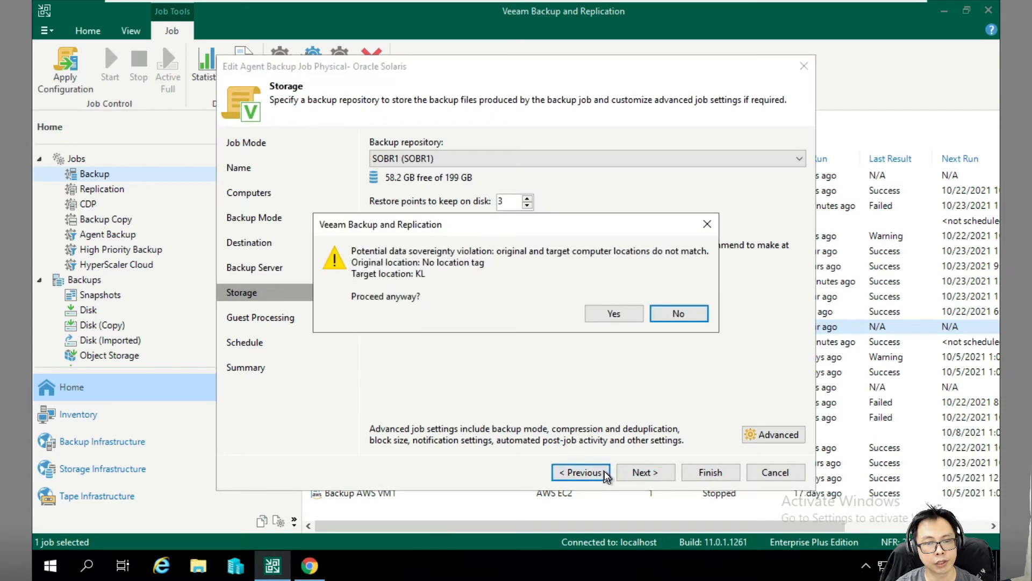
left_click(612, 313)
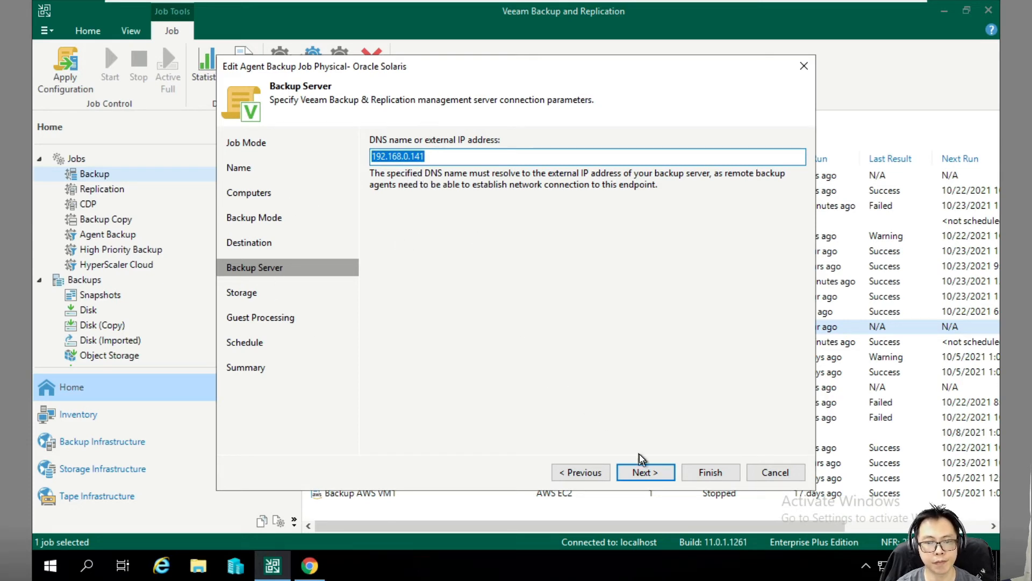
left_click(644, 471)
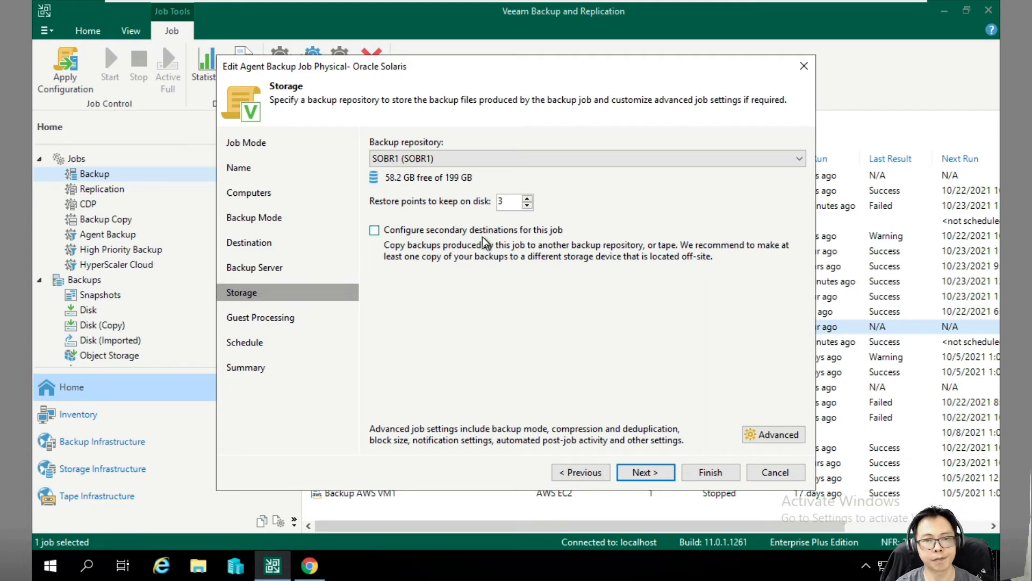
- Proceed past the data location warning, review the Guest Processing and Schedule settings, and leave the Physical- Oracle Solaris policy without saving
left_click(635, 476)
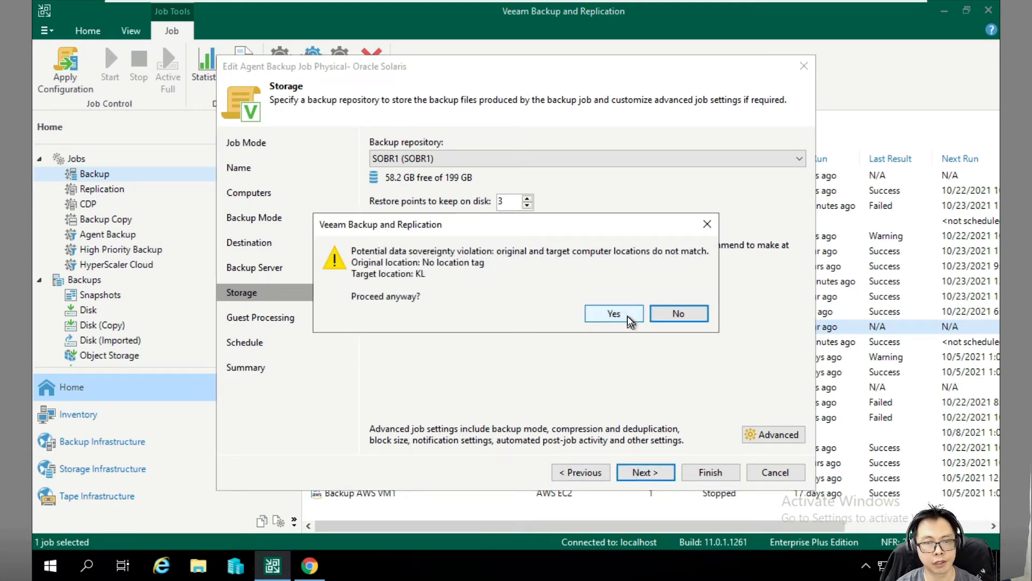
left_click(626, 316)
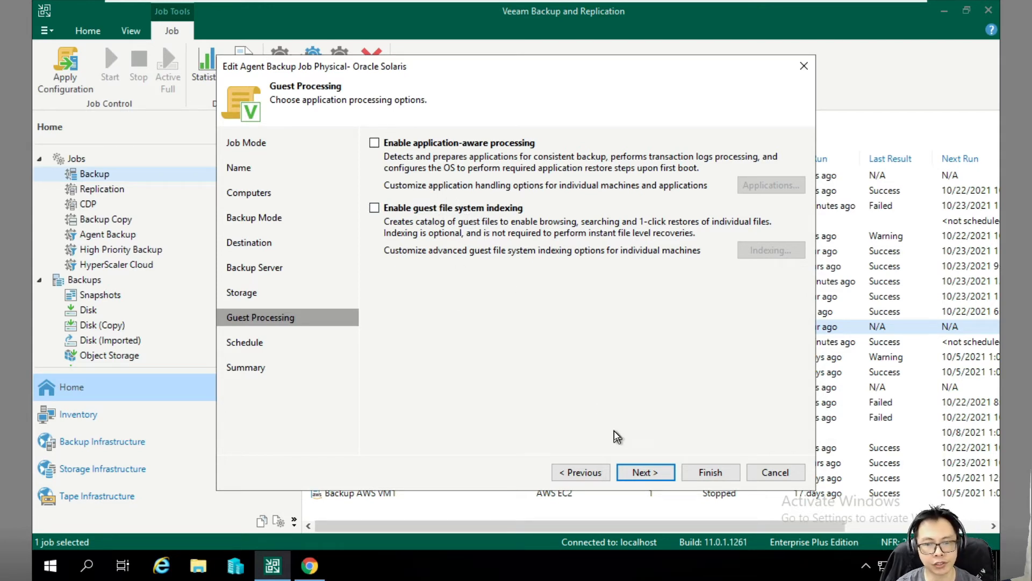
left_click(646, 472)
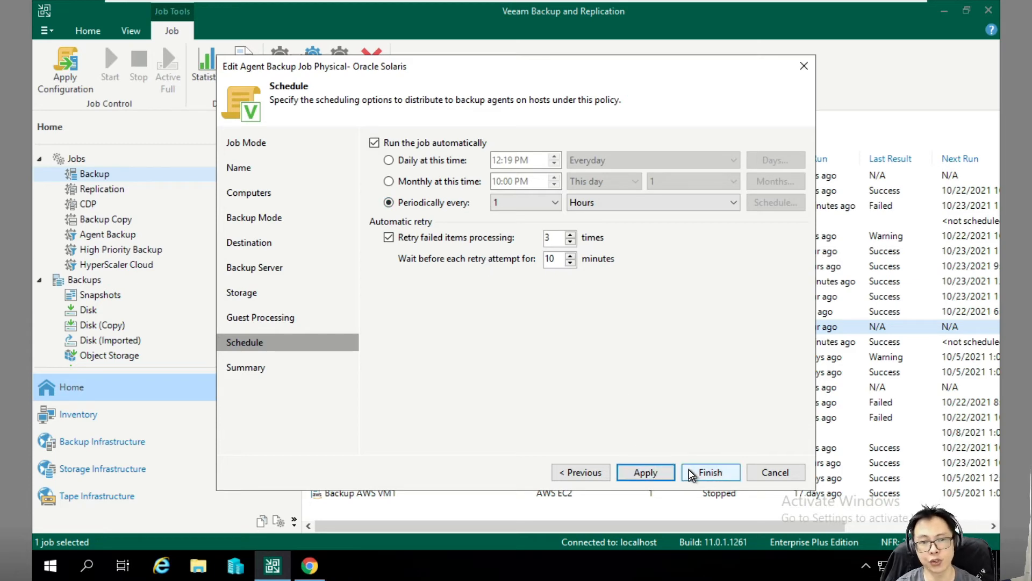
left_click(775, 472)
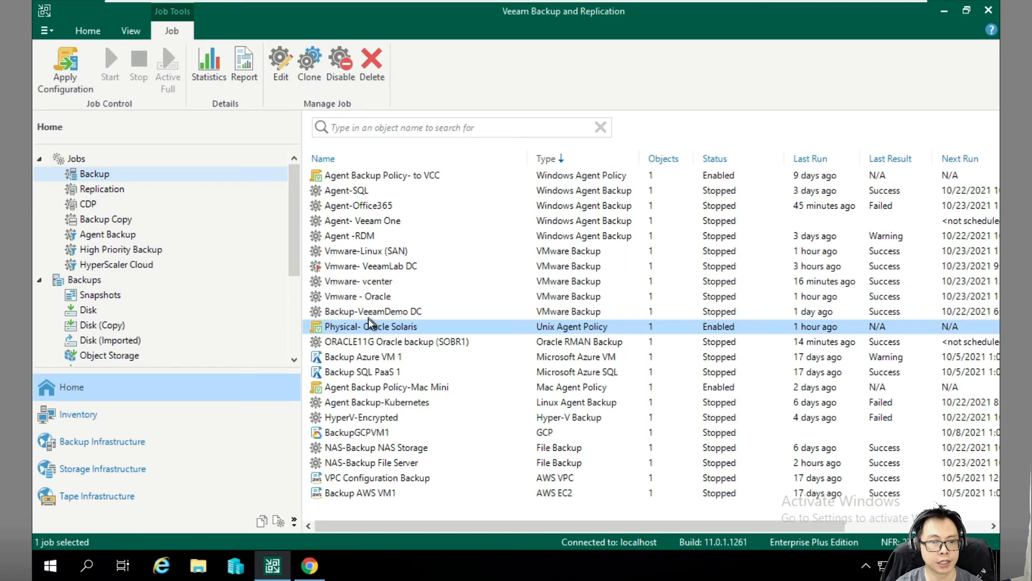
left_click(368, 314)
left_click(360, 329)
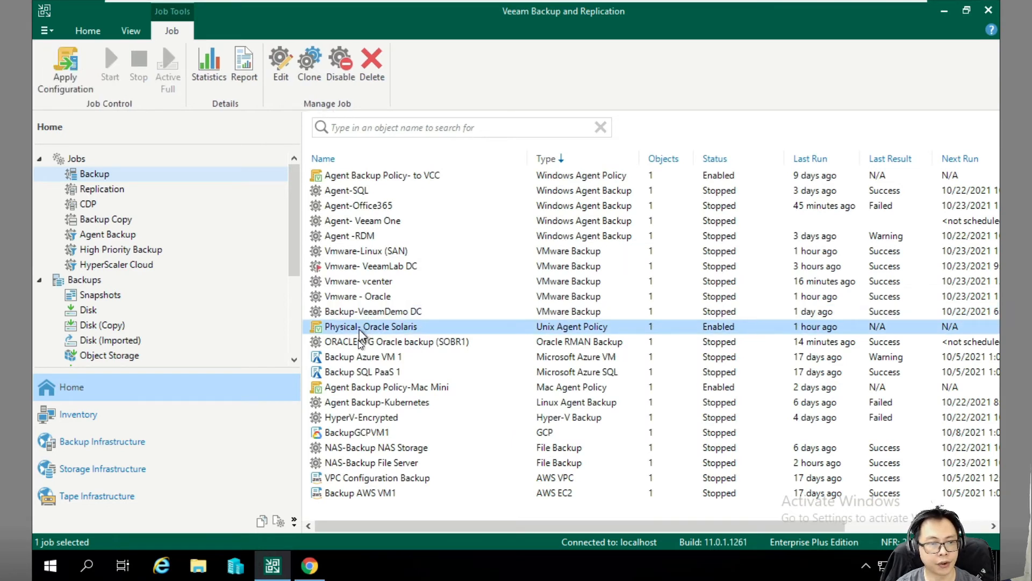
- Among the last 24 hours' successful sessions, examine the details of the latest Physical- Oracle Solaris backup session and close them
left_click_drag(296, 248, 299, 324)
left_click(106, 357)
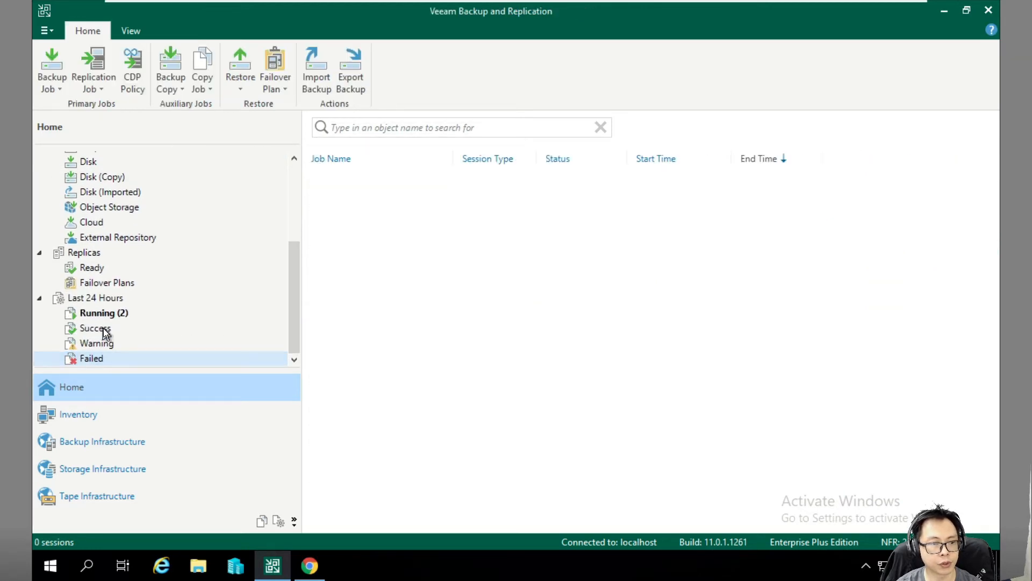
left_click(106, 312)
left_click(109, 327)
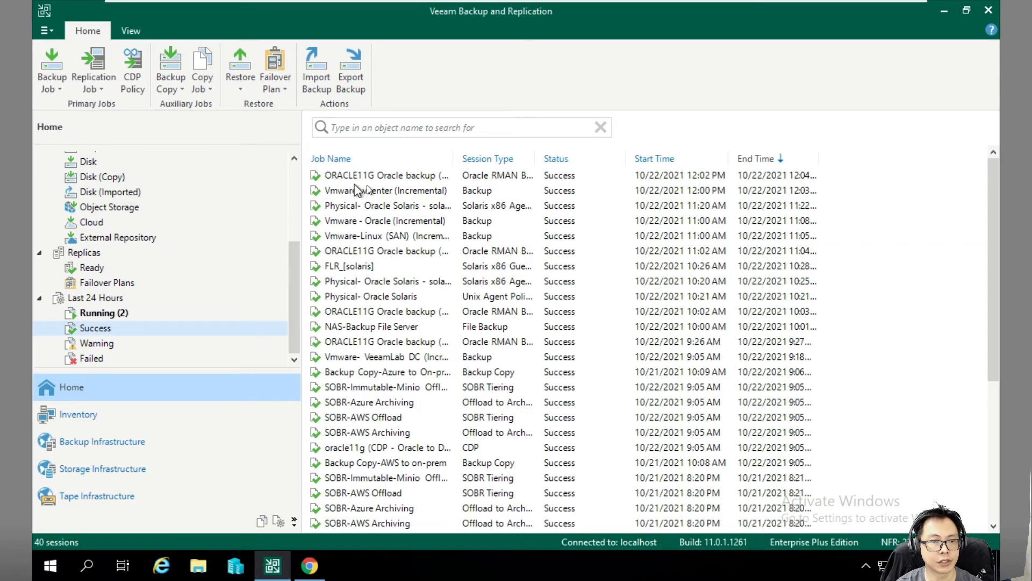
left_click(371, 207)
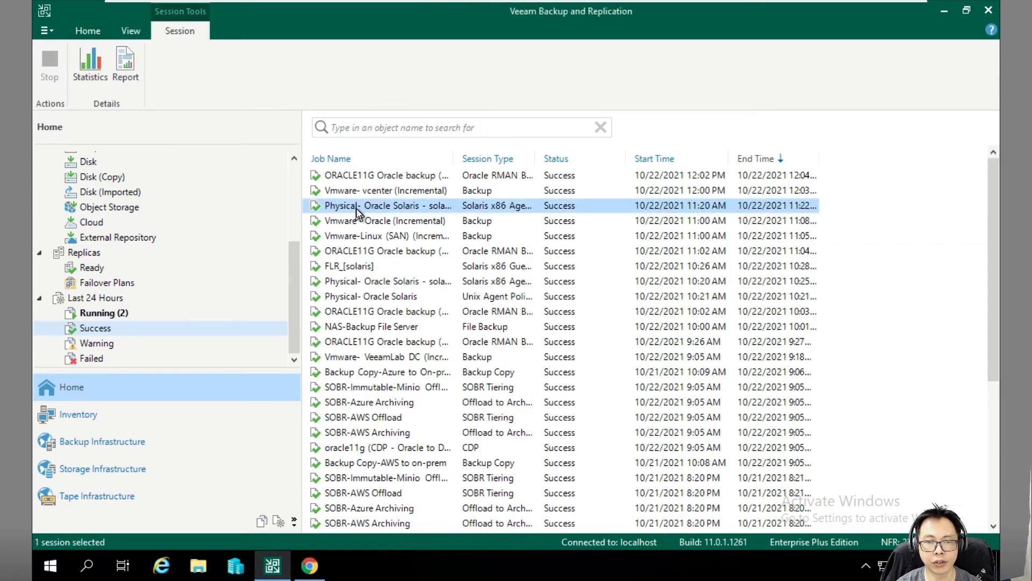
double_click(355, 209)
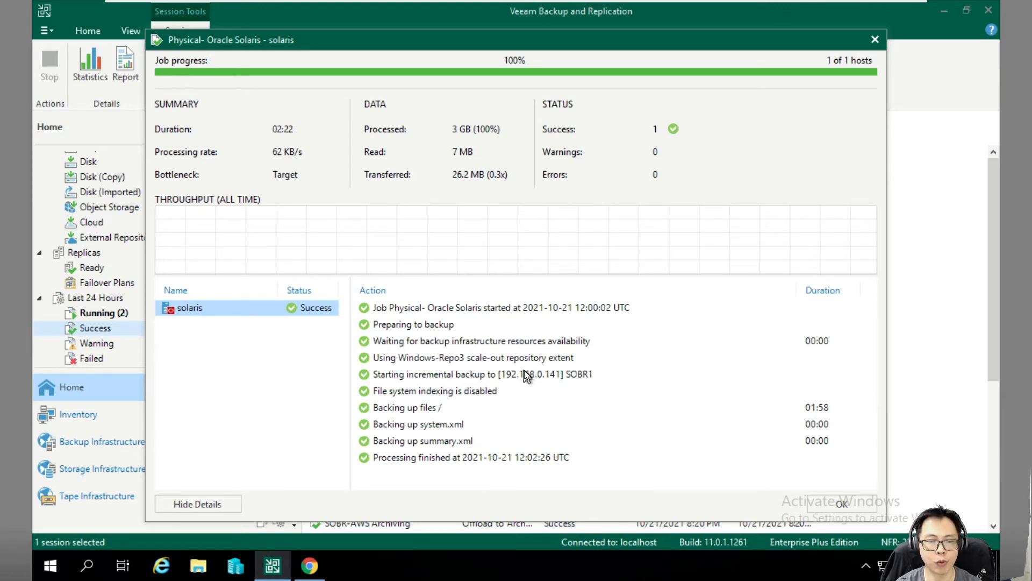
left_click(874, 39)
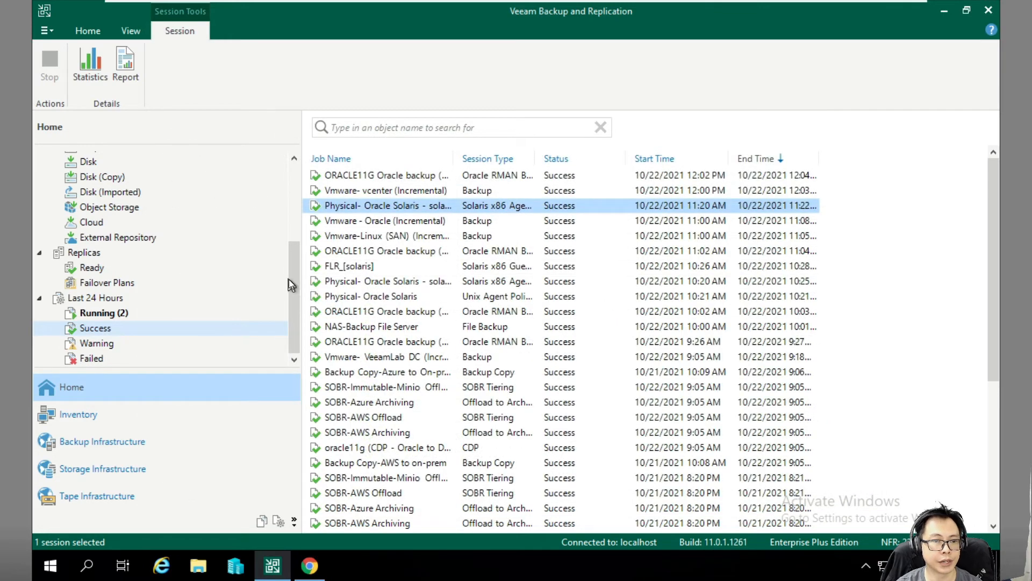
- Show the disk backups, expand Physical- Oracle Solaris and open that backup's properties
left_click_drag(289, 280, 295, 219)
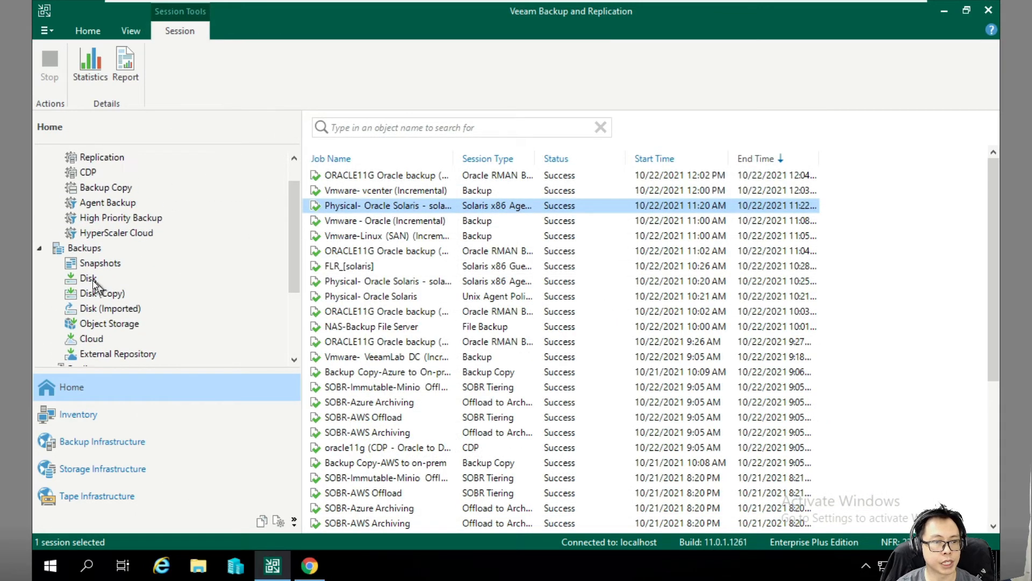
left_click(89, 278)
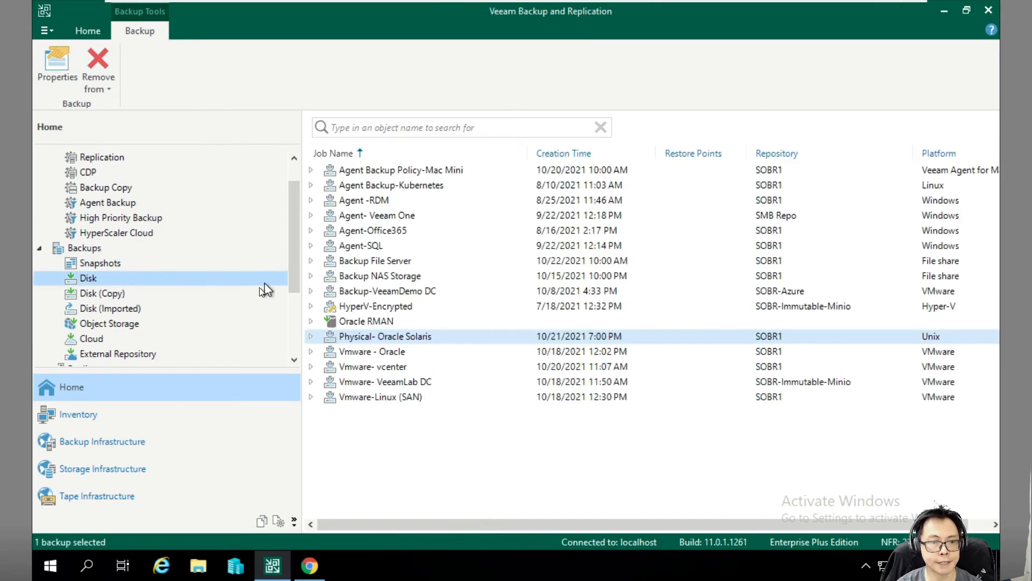
left_click(312, 336)
right_click(382, 337)
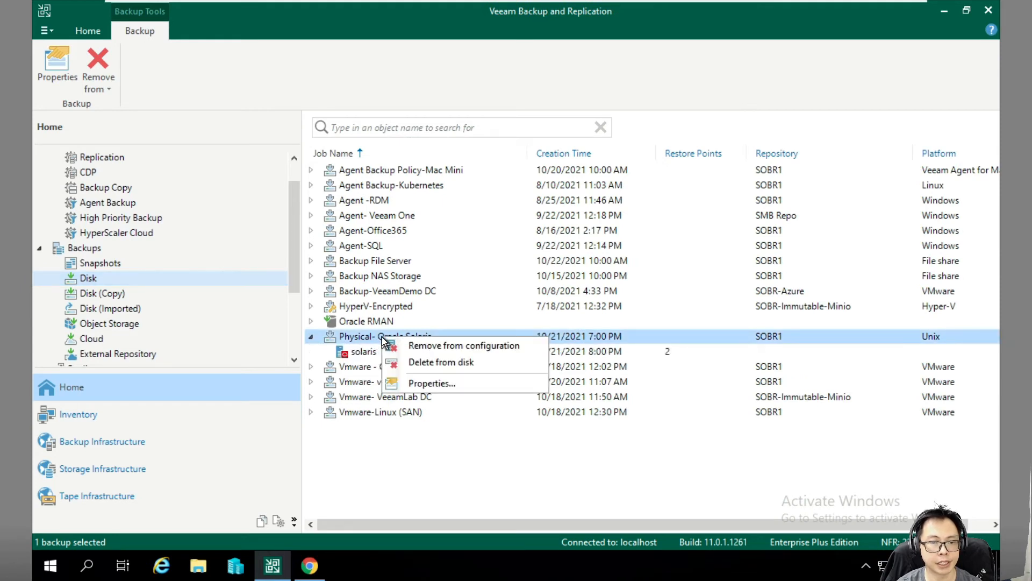
left_click(435, 384)
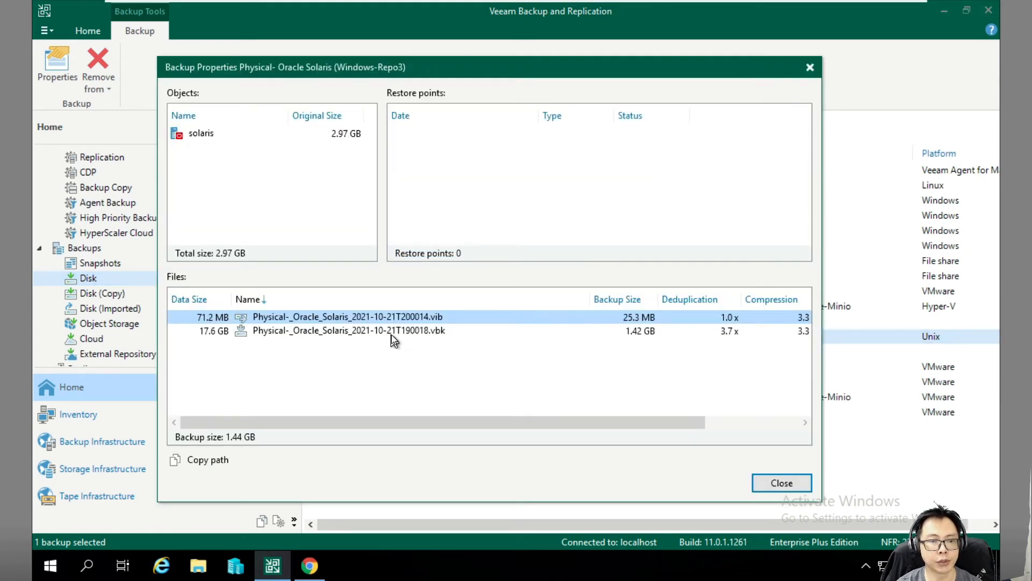
- Compare the backup size, deduplication, compression and date of the .vbk and .vib files, and close the properties
left_click_drag(479, 420, 479, 421)
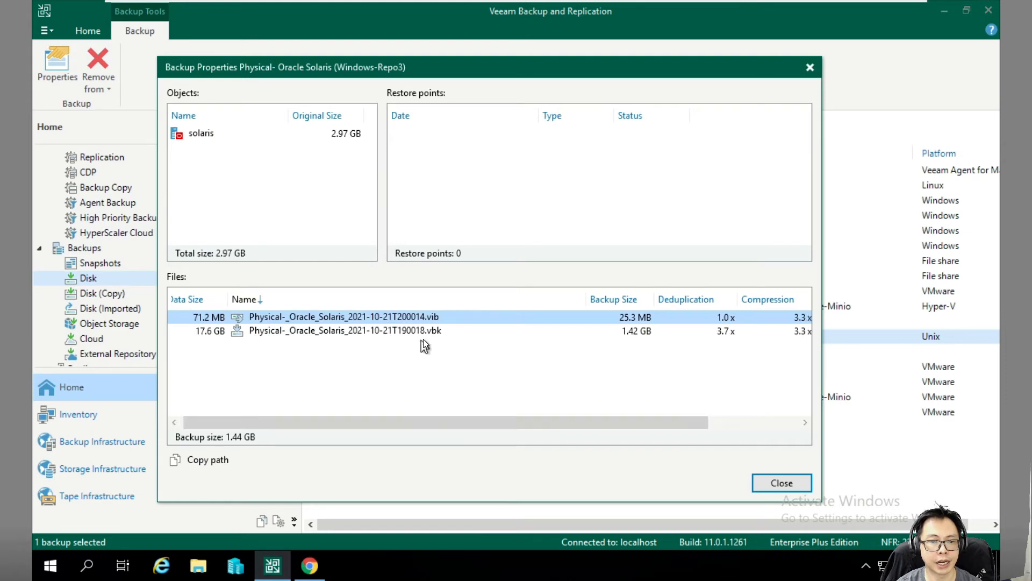
left_click(428, 330)
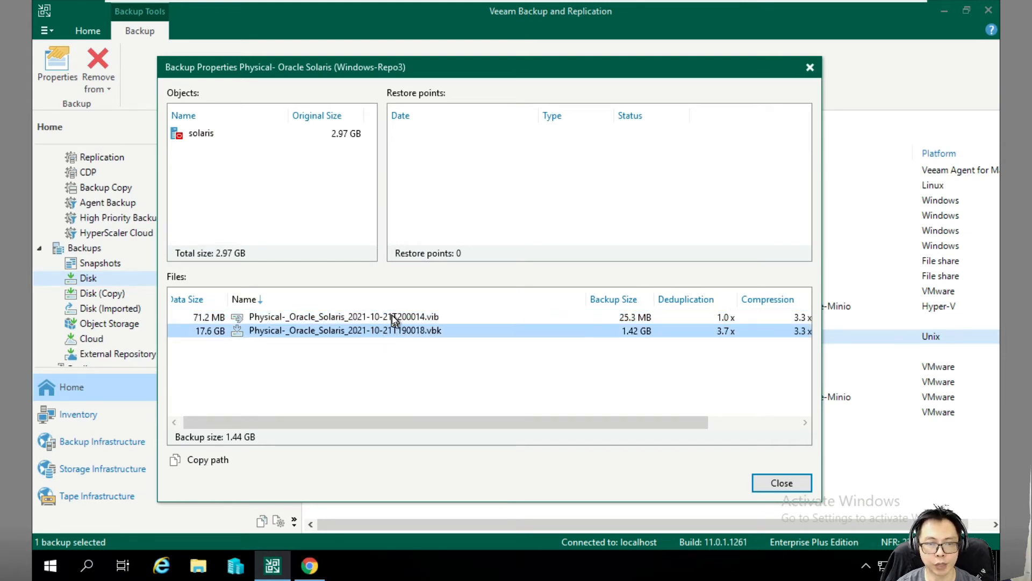
left_click(392, 317)
left_click_drag(544, 424, 613, 360)
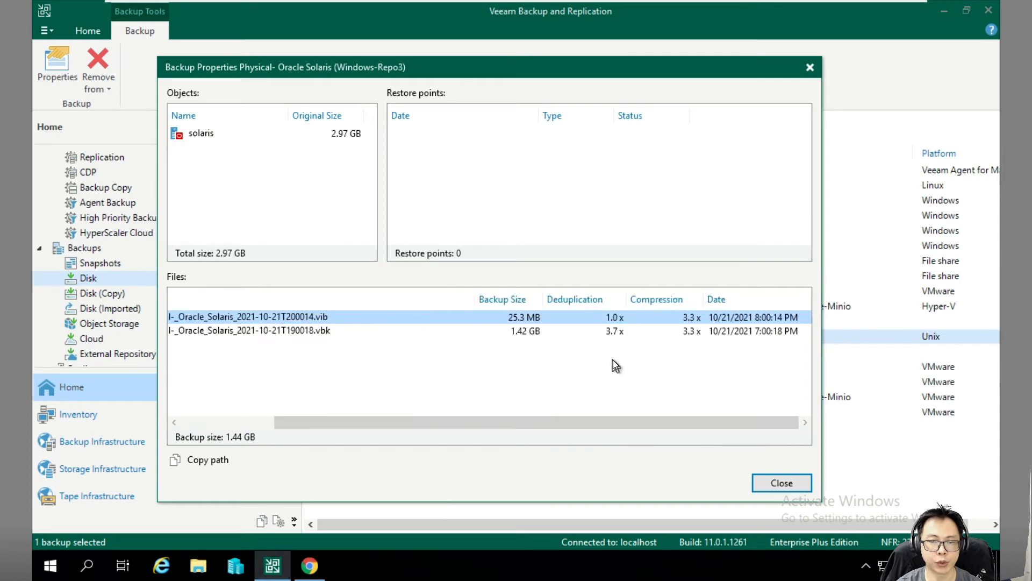
left_click(595, 331)
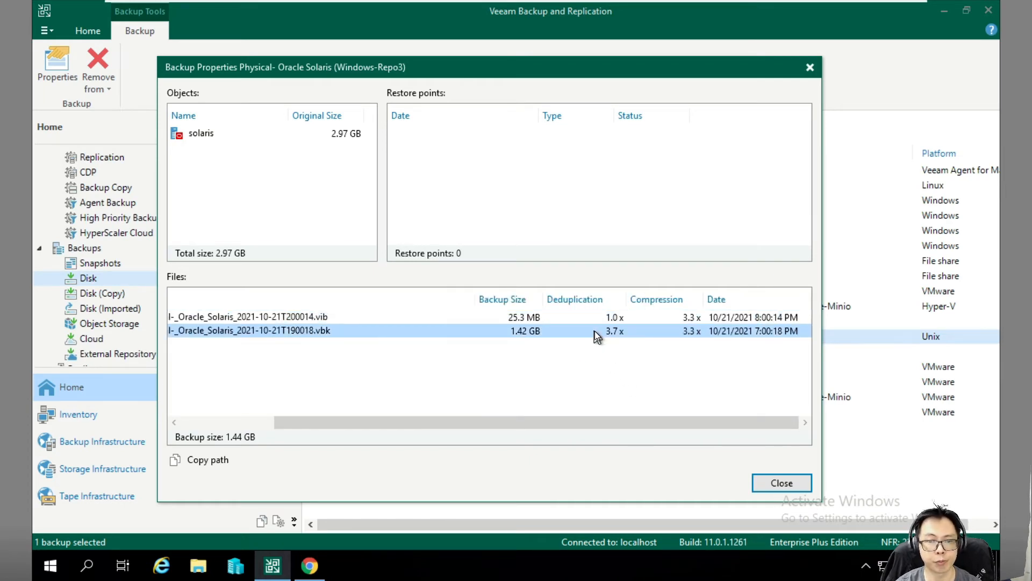
left_click(546, 317)
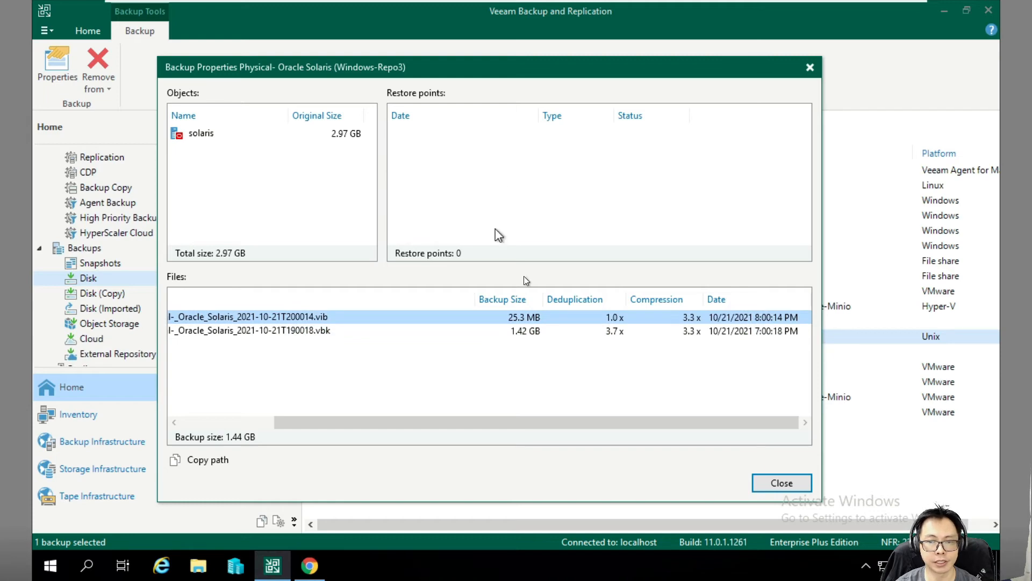
left_click(776, 482)
- Review exporting the solaris backup's content as virtual disks, from restore point to target format options, and exit without exporting
left_click(370, 350)
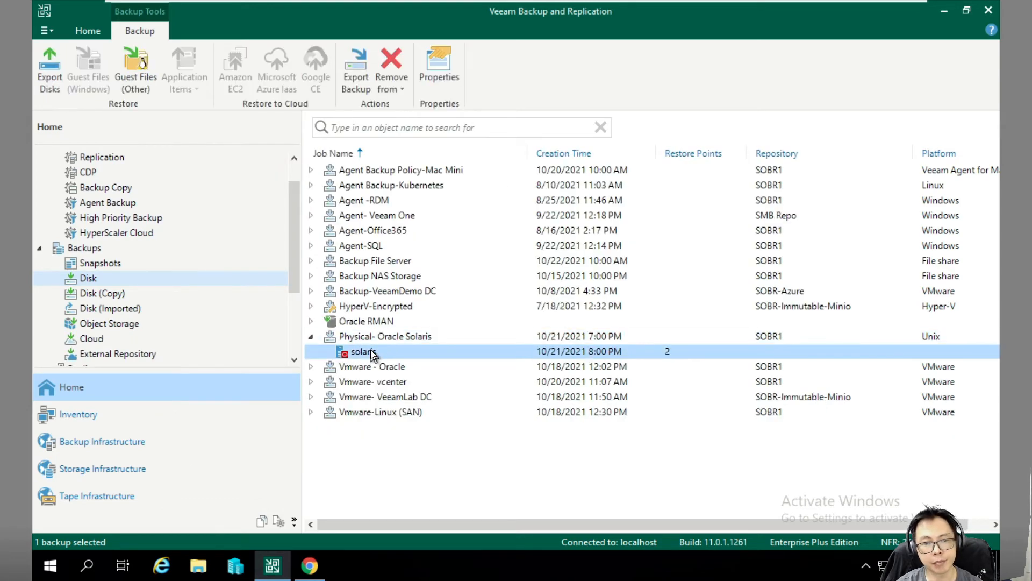
right_click(370, 349)
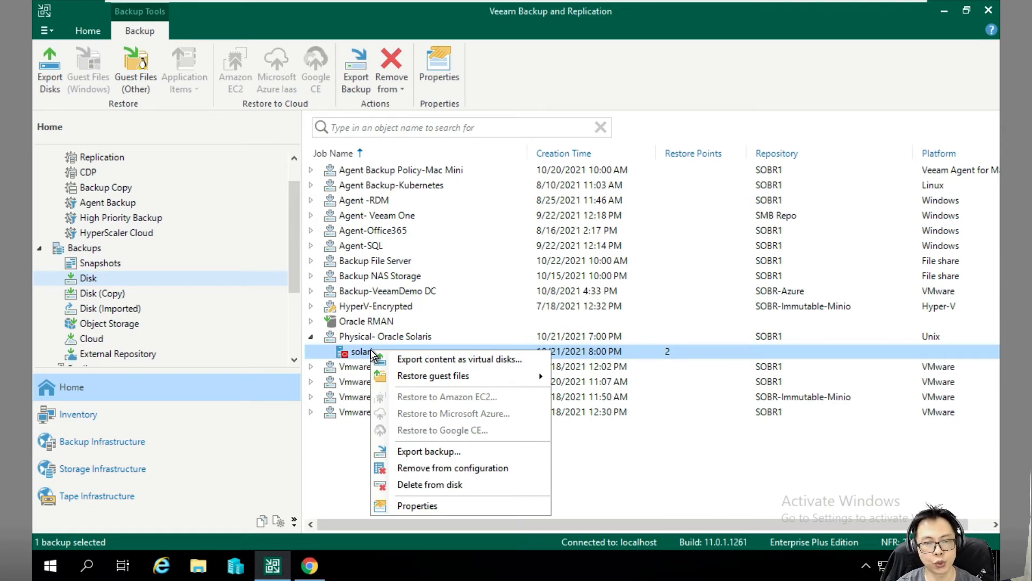
left_click(437, 356)
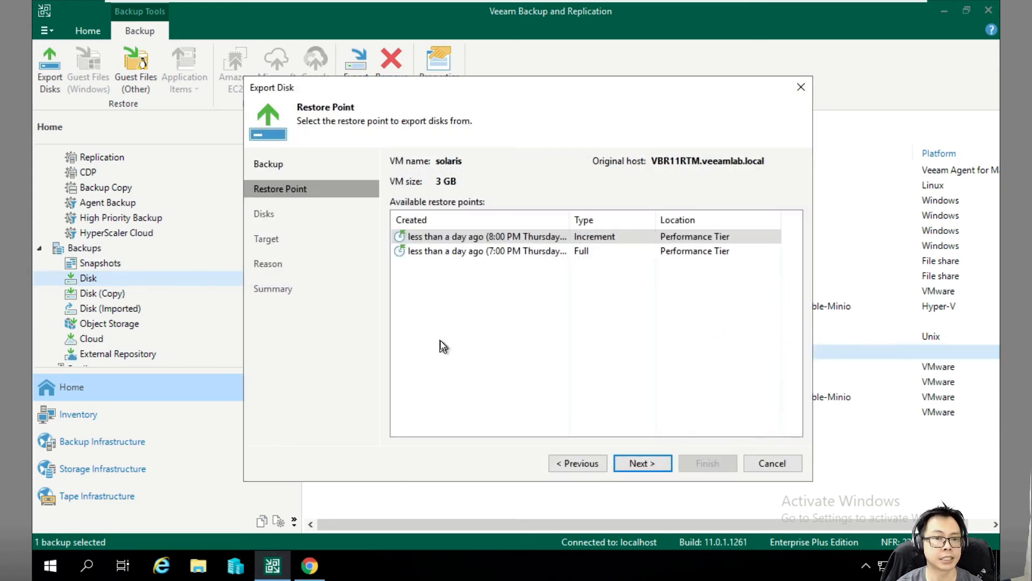
left_click(640, 463)
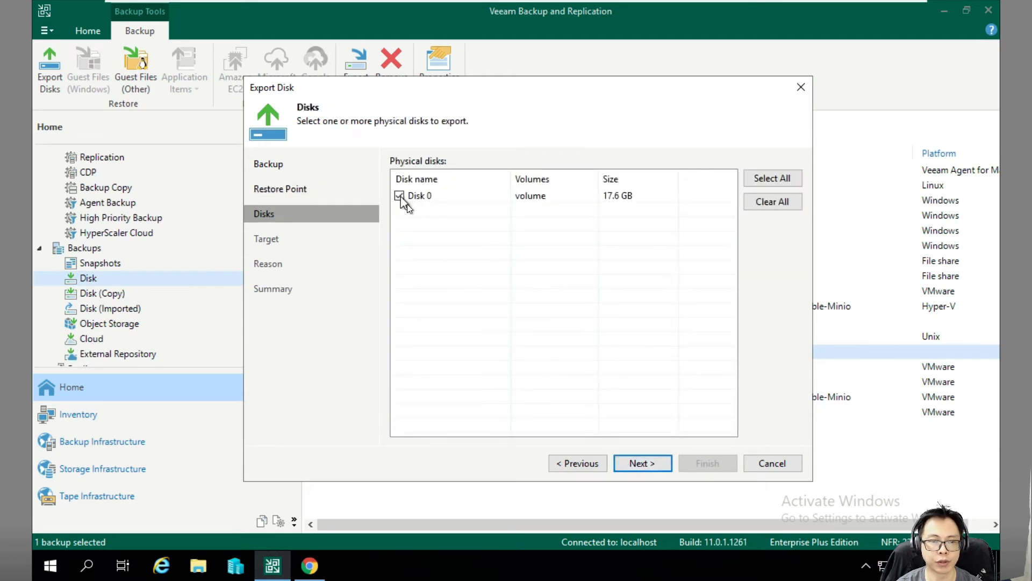
left_click(625, 460)
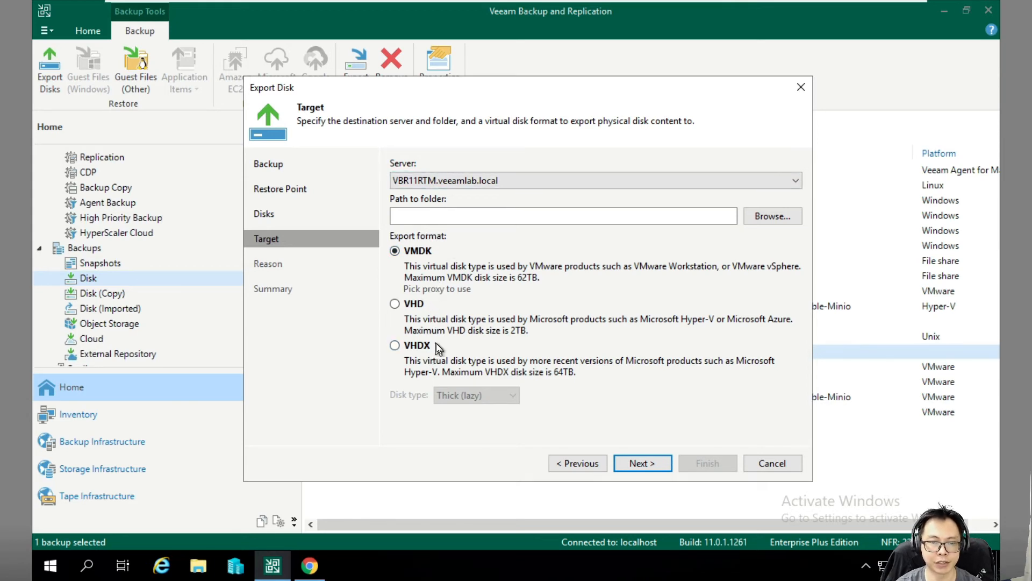
left_click(770, 462)
left_click(534, 296)
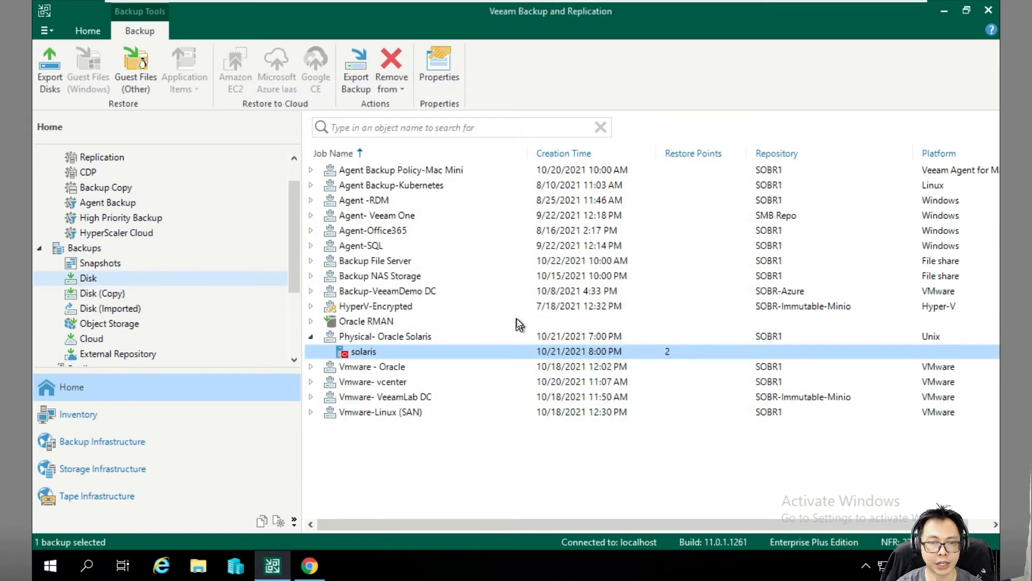
- Review the restore point selection for exporting the solaris backup as a full backup file, and exit without applying changes
right_click(406, 352)
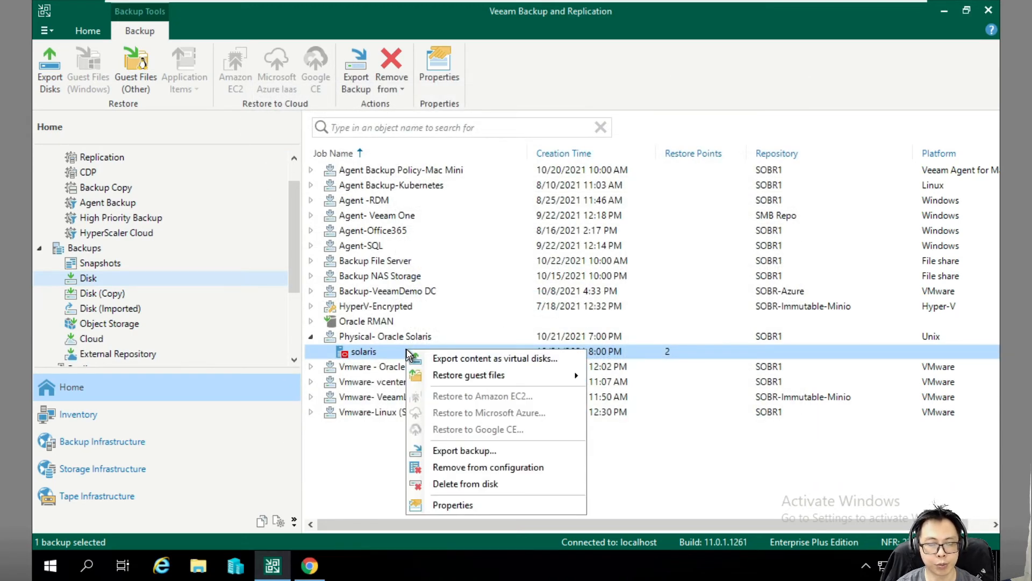
left_click(484, 452)
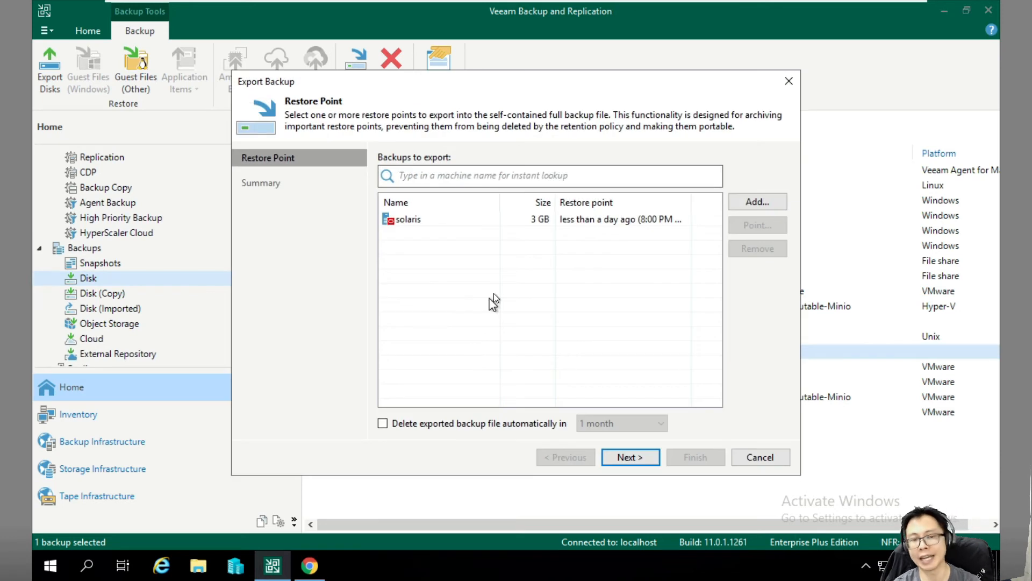
left_click(484, 220)
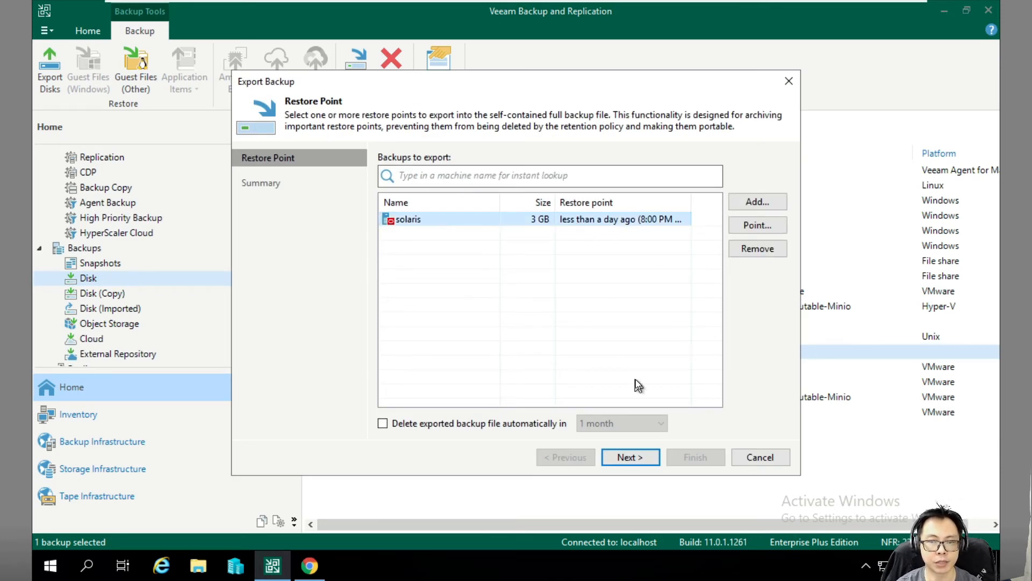
left_click(750, 456)
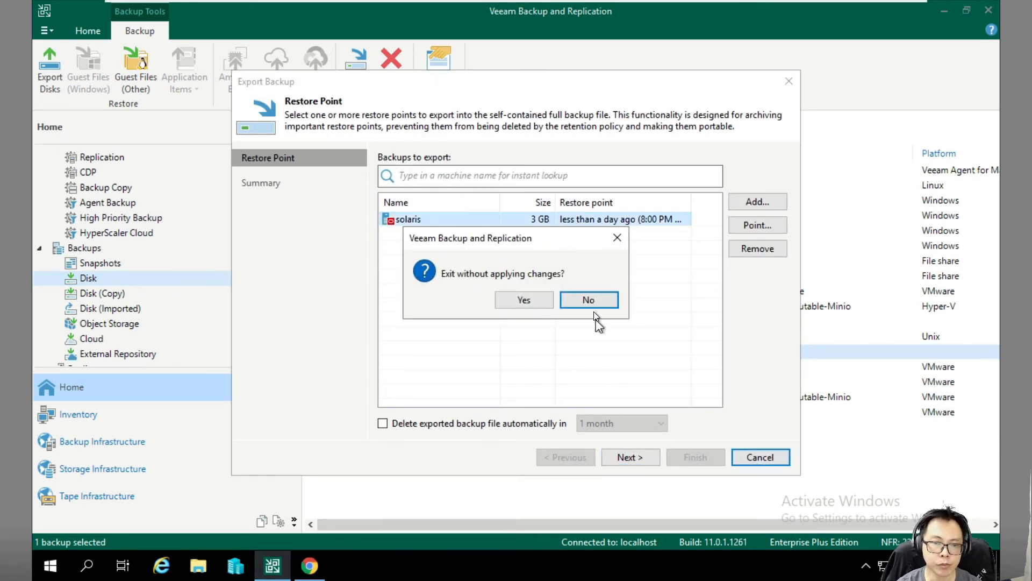
left_click(542, 301)
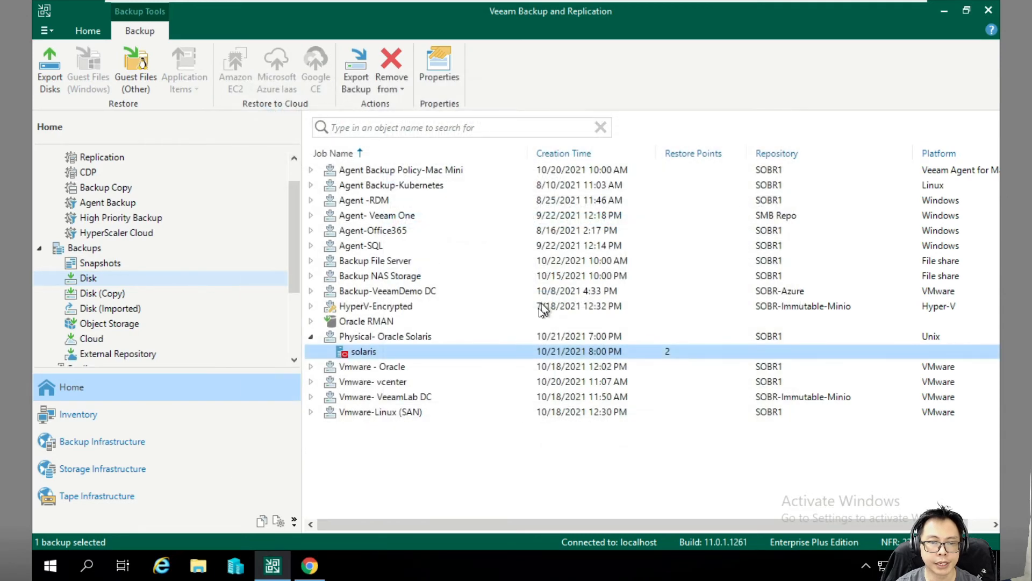
- Open the solaris backup's files through the Linux and other guest file restore, using the 8:00 PM restore point and helper host 192.168.0.34
right_click(369, 352)
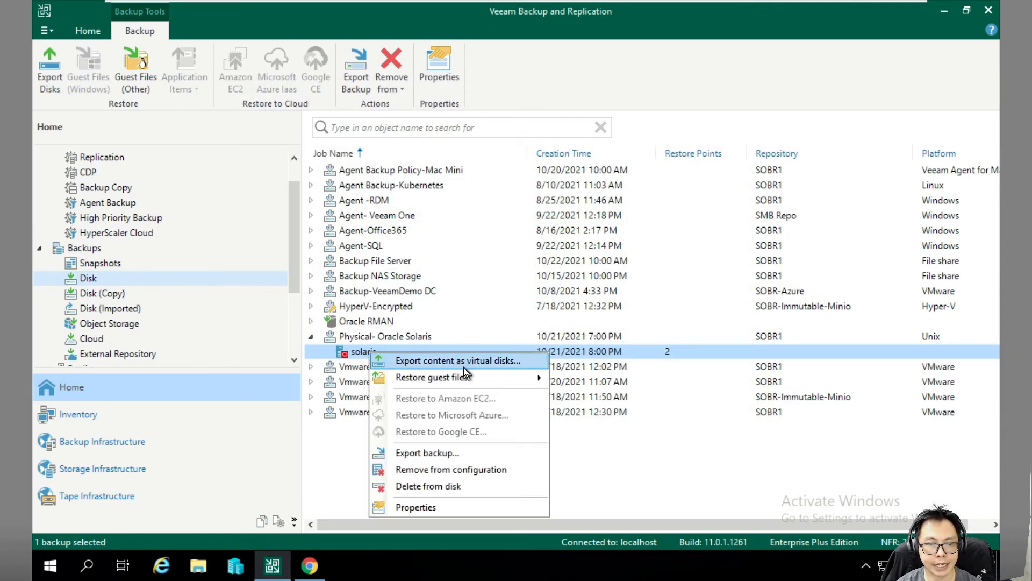
mouse_move(460, 374)
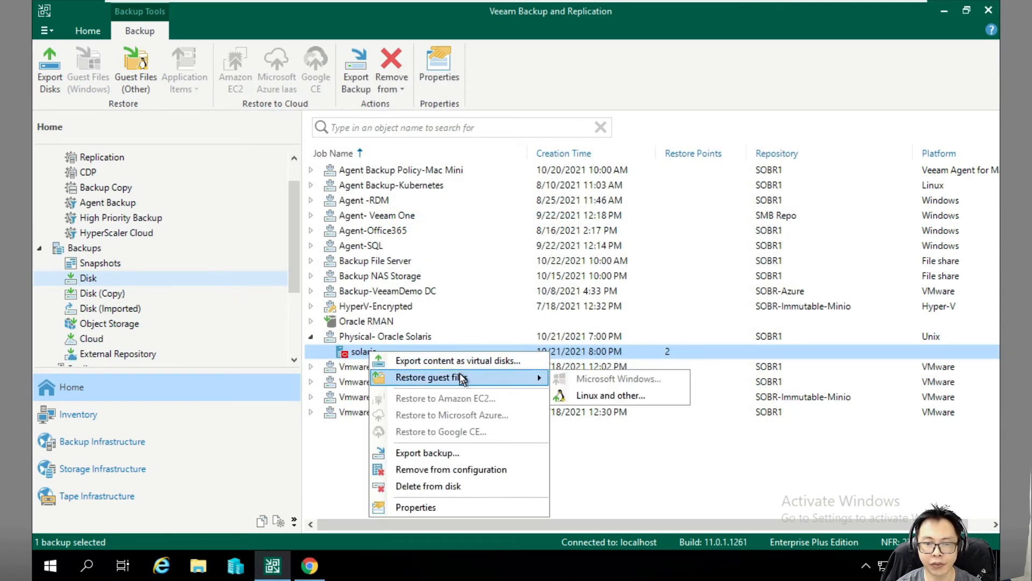
left_click(601, 396)
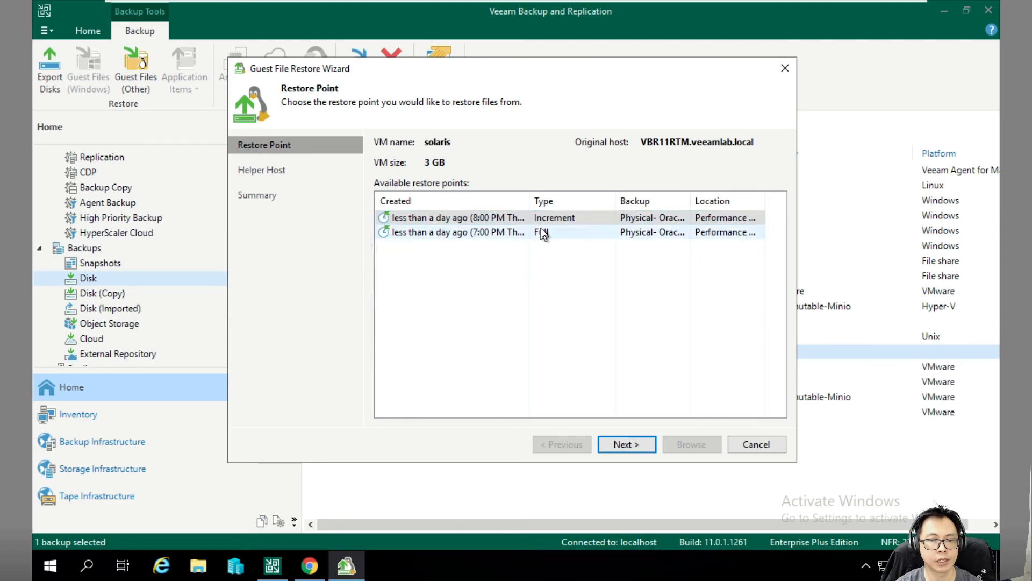
left_click(627, 445)
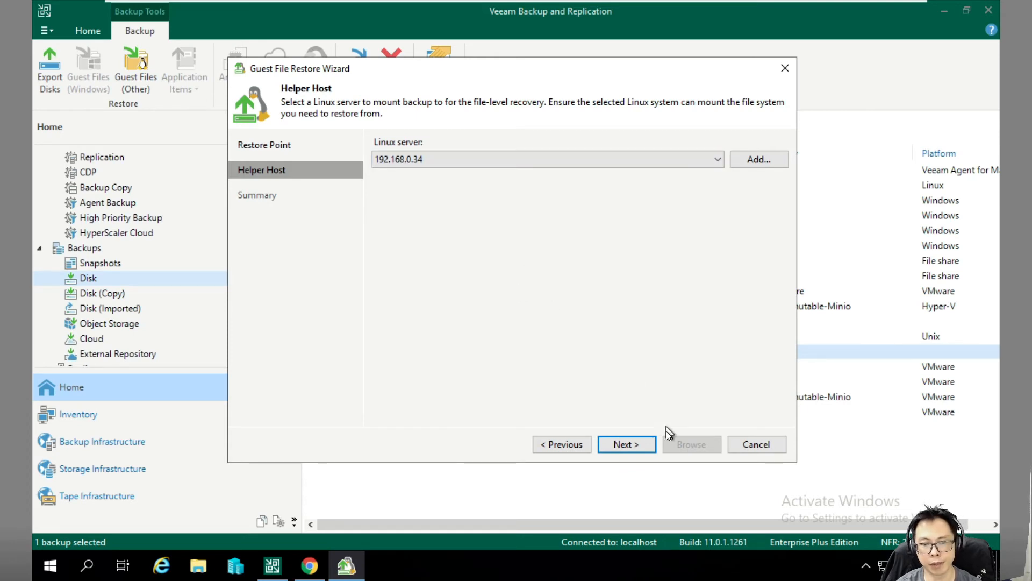
left_click(628, 445)
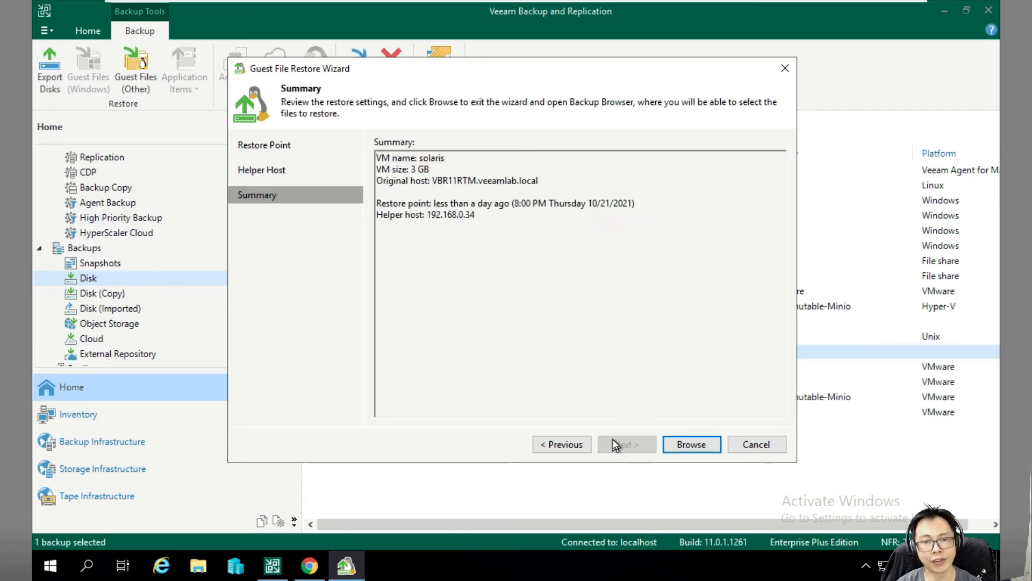
left_click(675, 445)
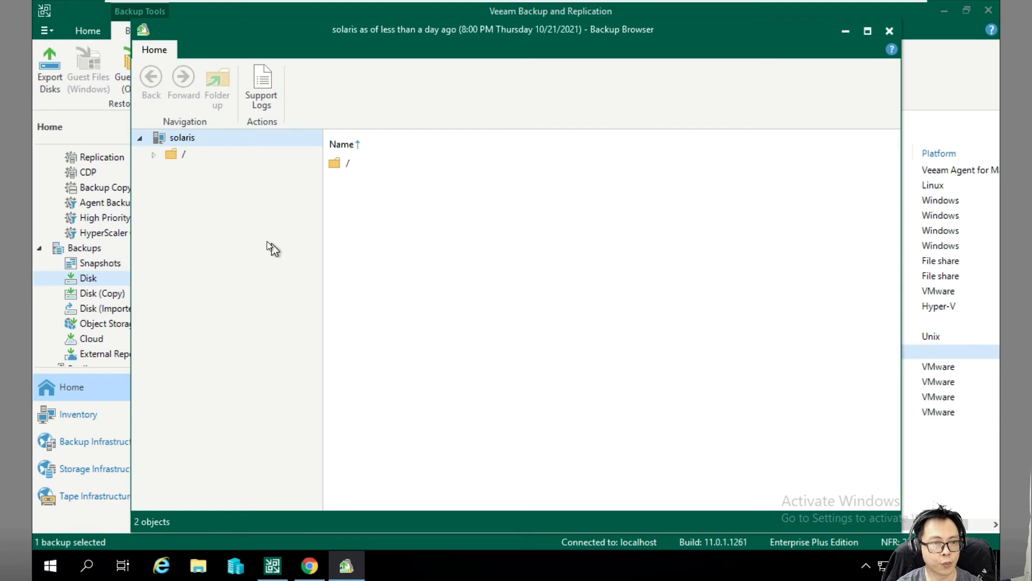
- Expand the root folder of the solaris backup and check the restore options offered for the home folder
left_click(153, 155)
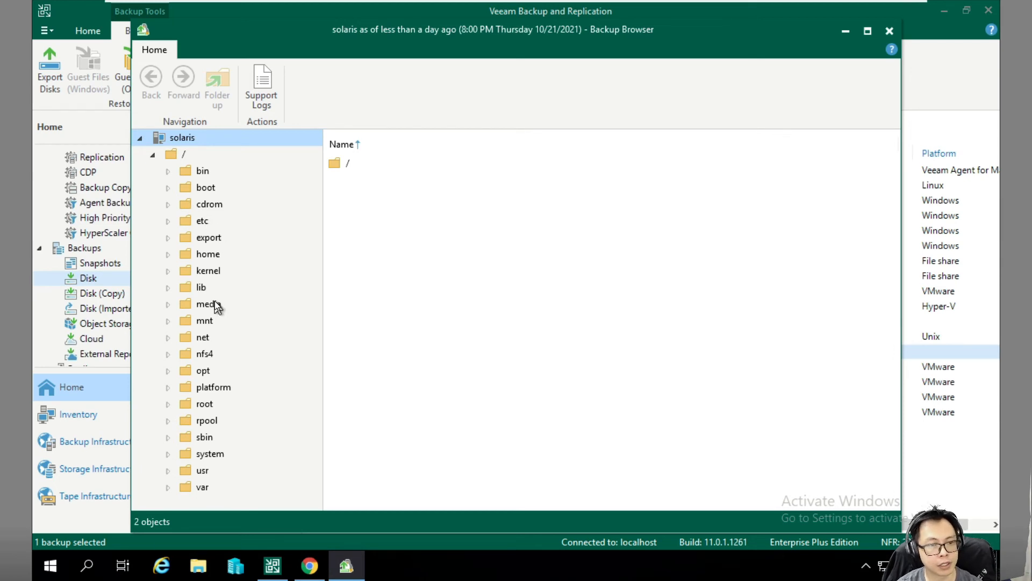
left_click(208, 259)
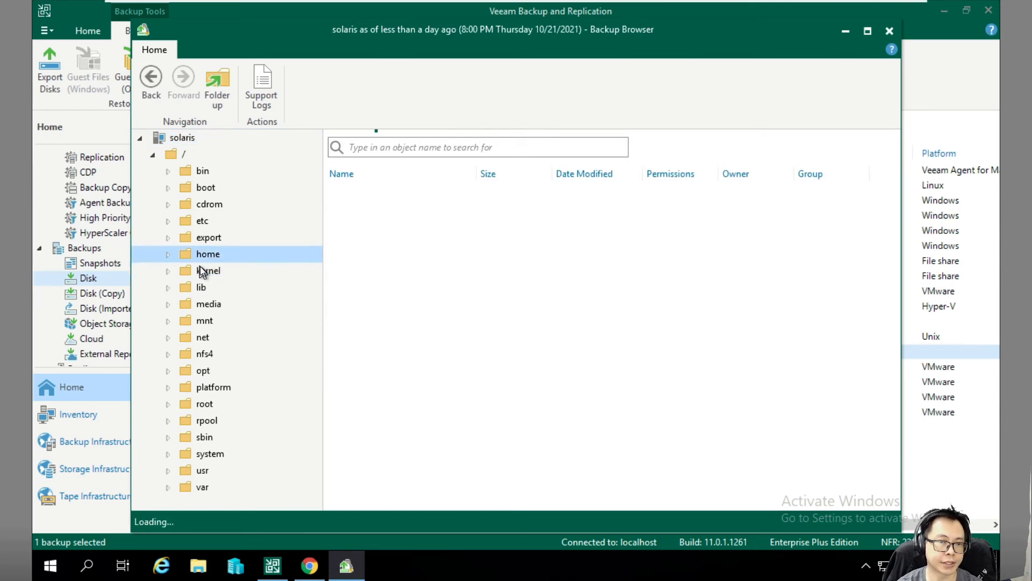
right_click(215, 253)
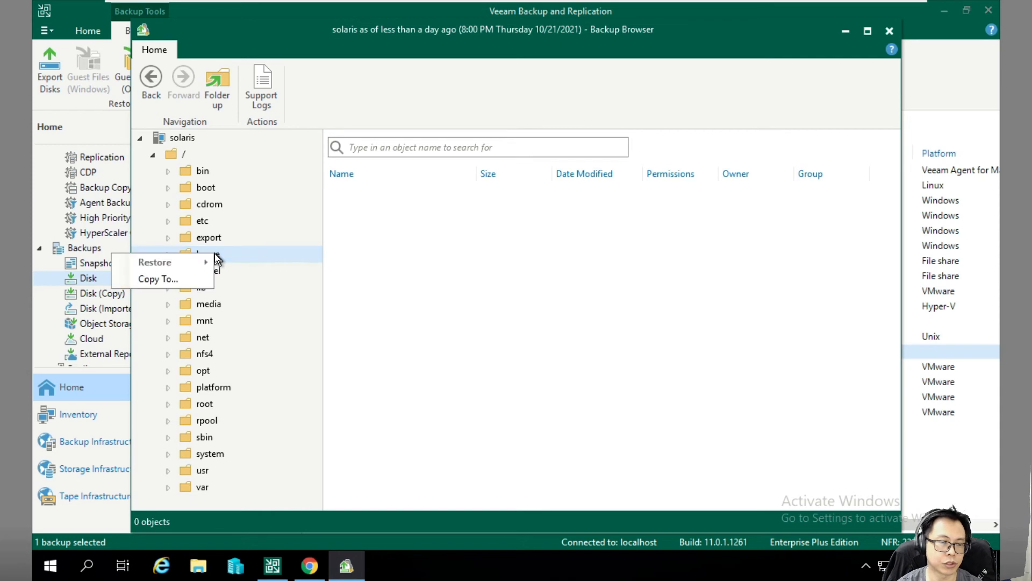
left_click(228, 253)
- Browse the solaris backup to the /kernel/exec/amd64 folder
left_click(208, 269)
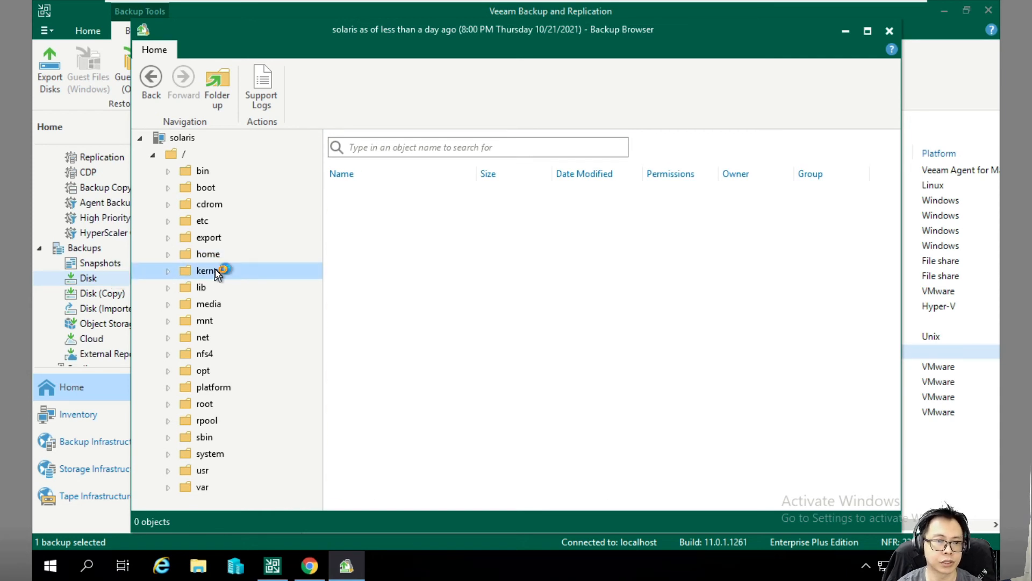
left_click(353, 277)
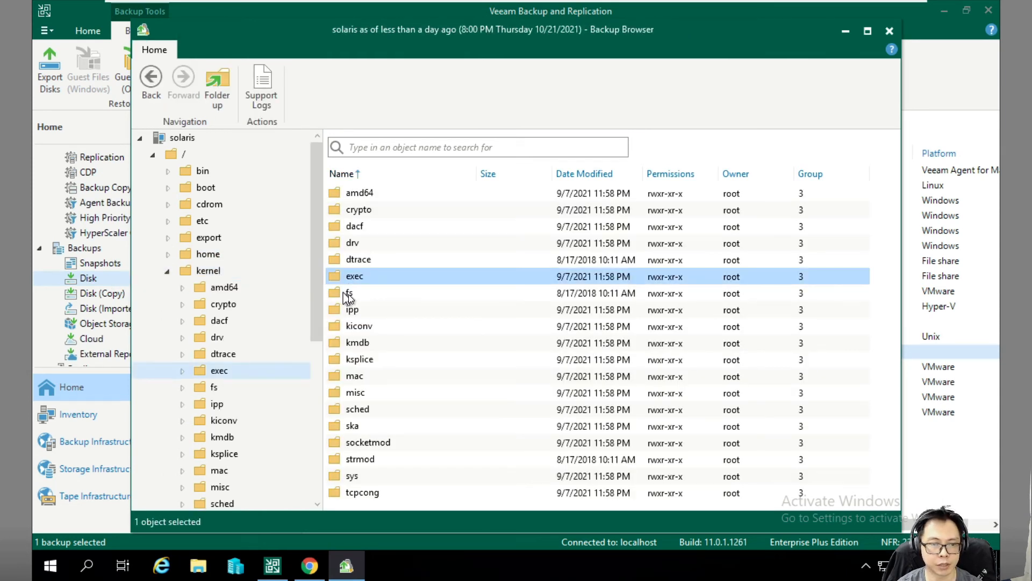
left_click(351, 198)
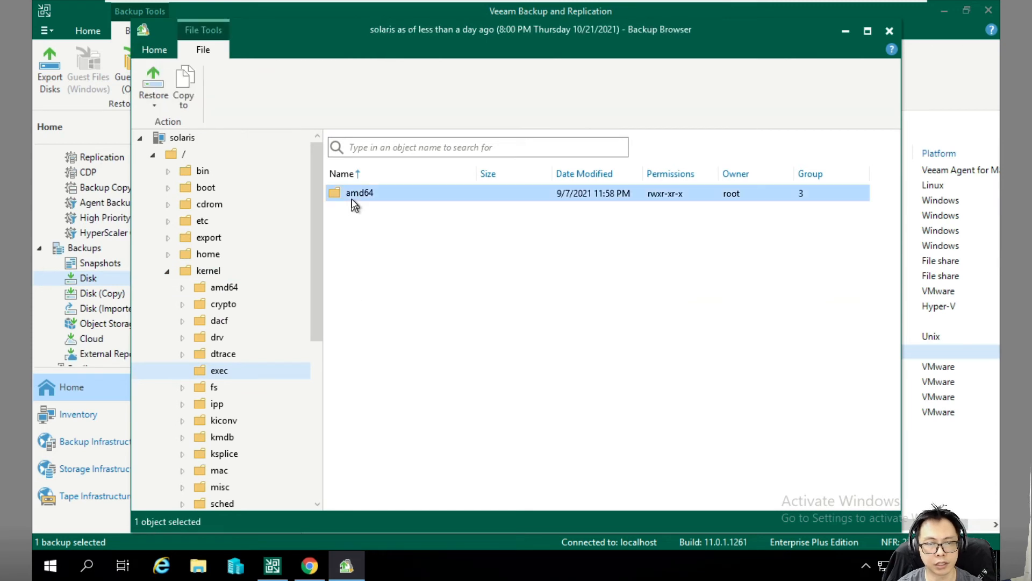
double_click(351, 199)
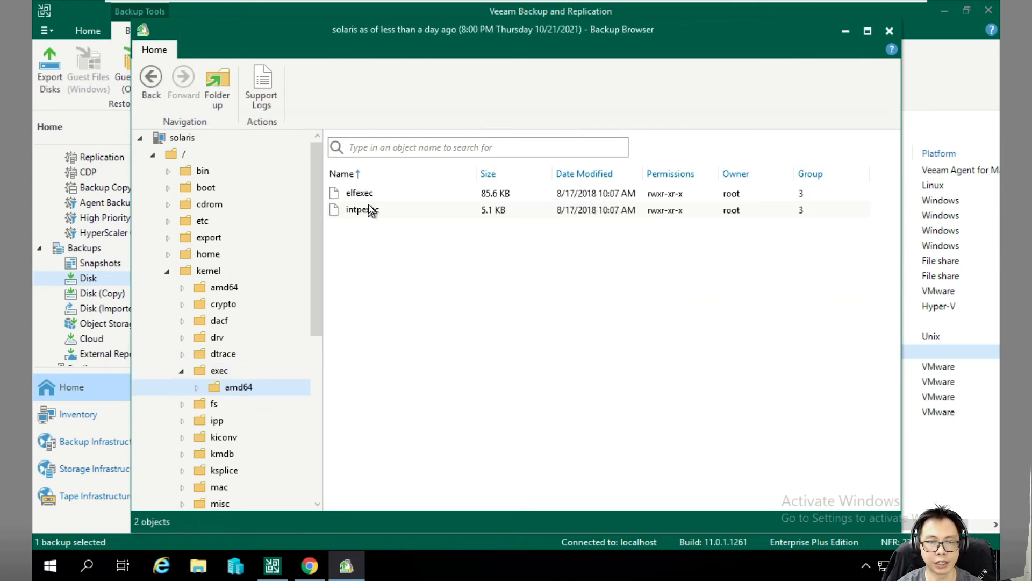
- Check the restore and copy options for the intpexec and elfexec files, and close the backup browser without restoring
right_click(368, 205)
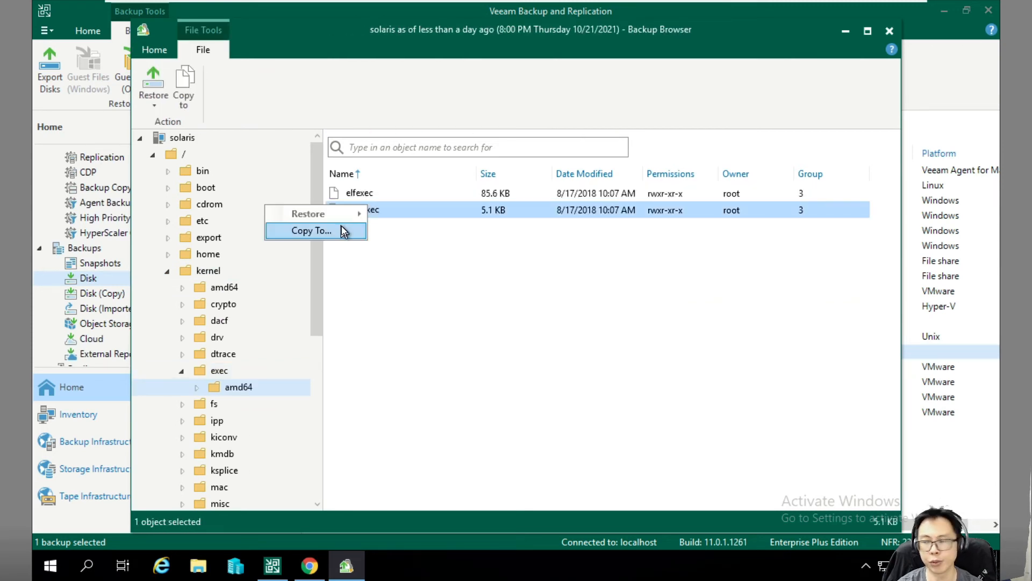
left_click(489, 317)
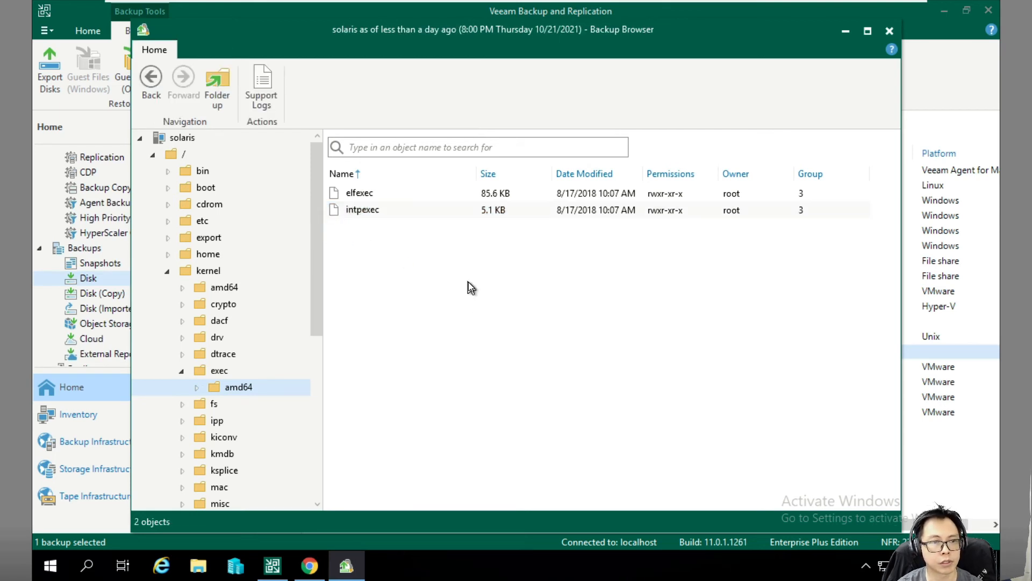
left_click(369, 193)
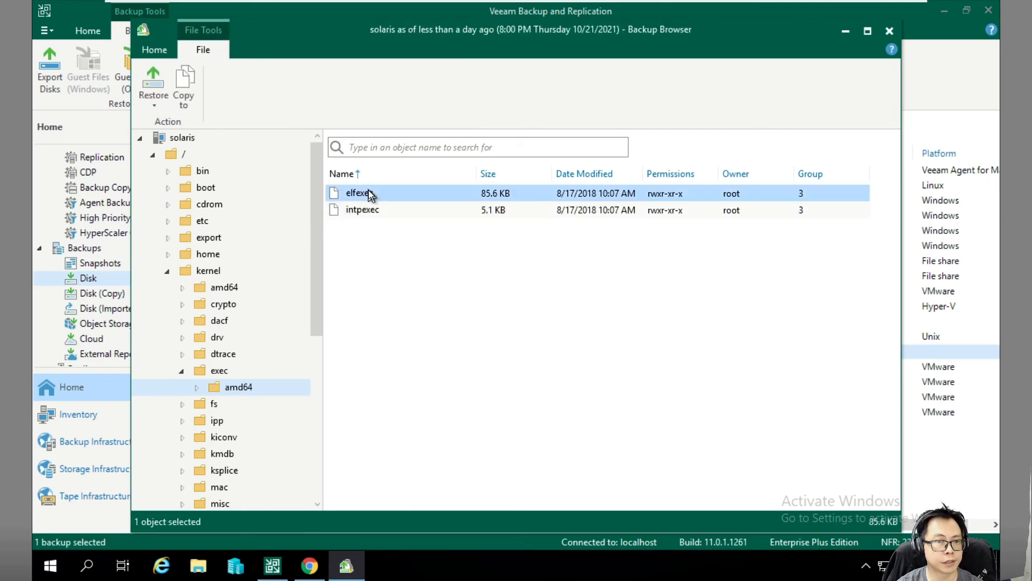
left_click(149, 98)
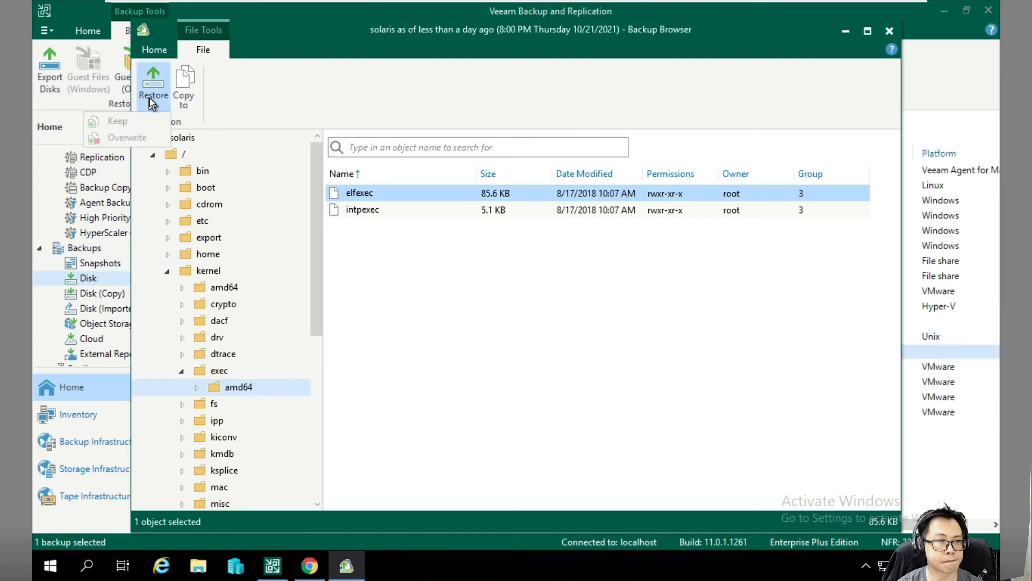
left_click(276, 82)
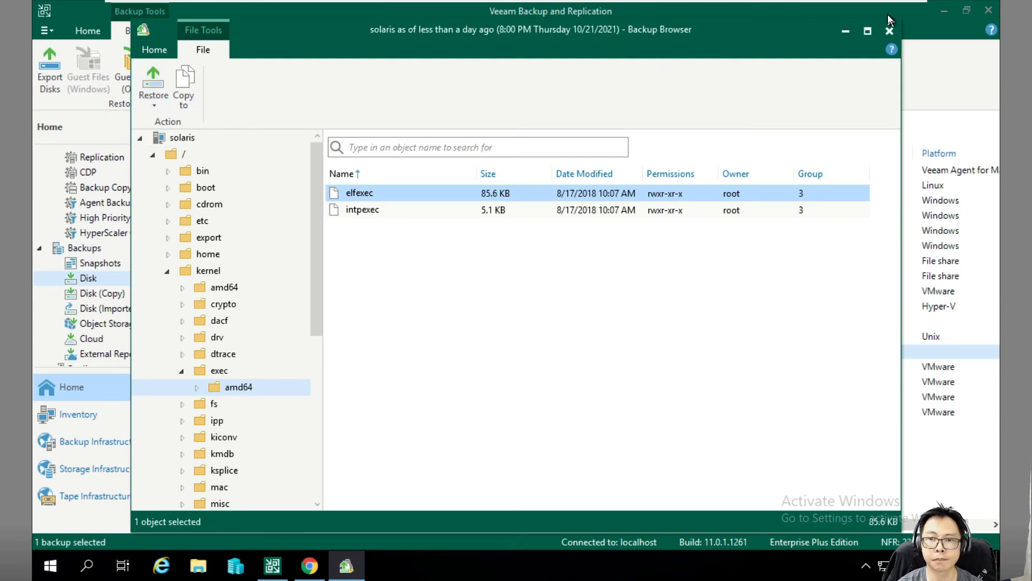
left_click(890, 31)
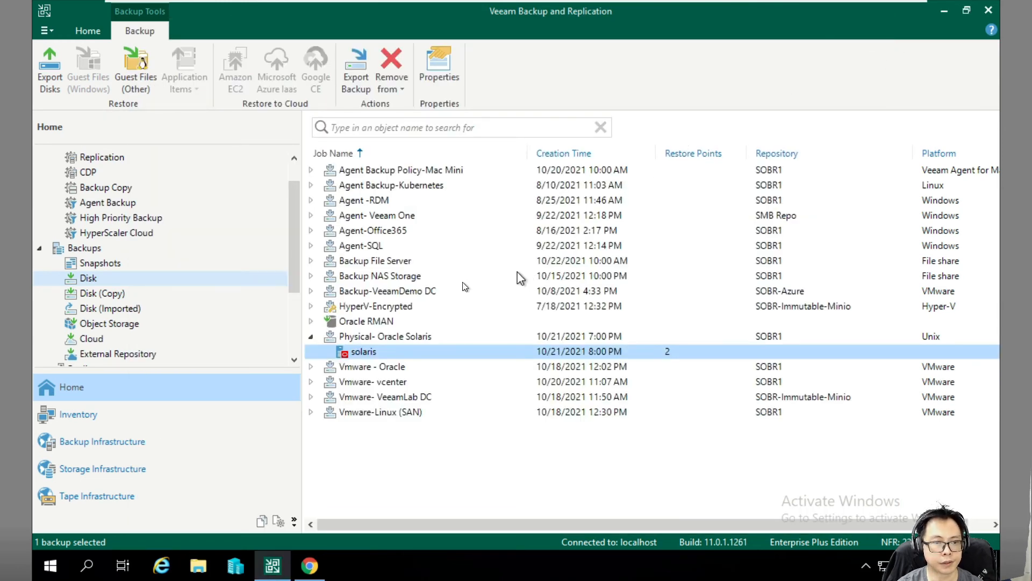
- Show the jobs and start a new backup copy job for Solaris x86 computer backups
left_click_drag(294, 286, 295, 266)
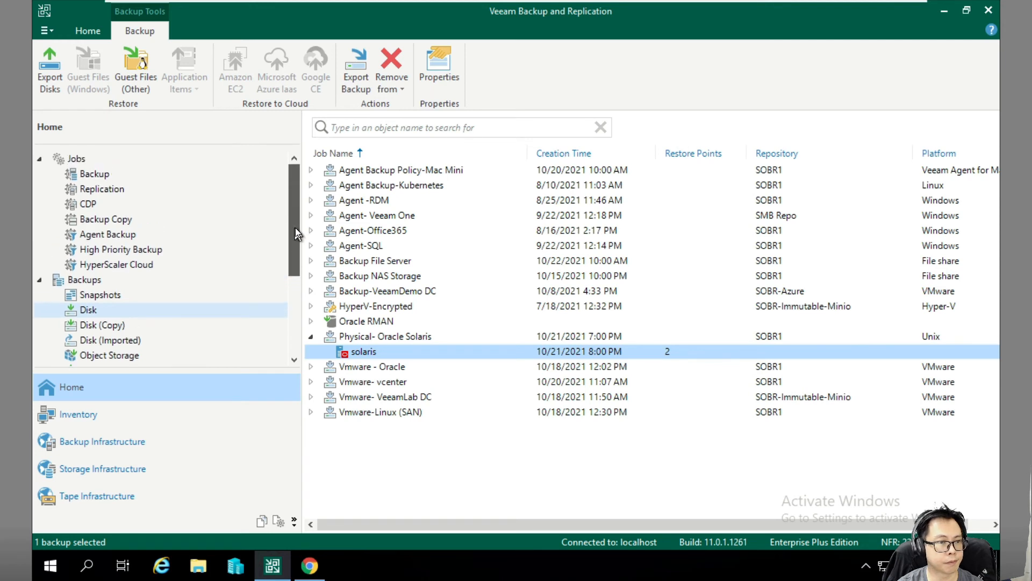
left_click(85, 164)
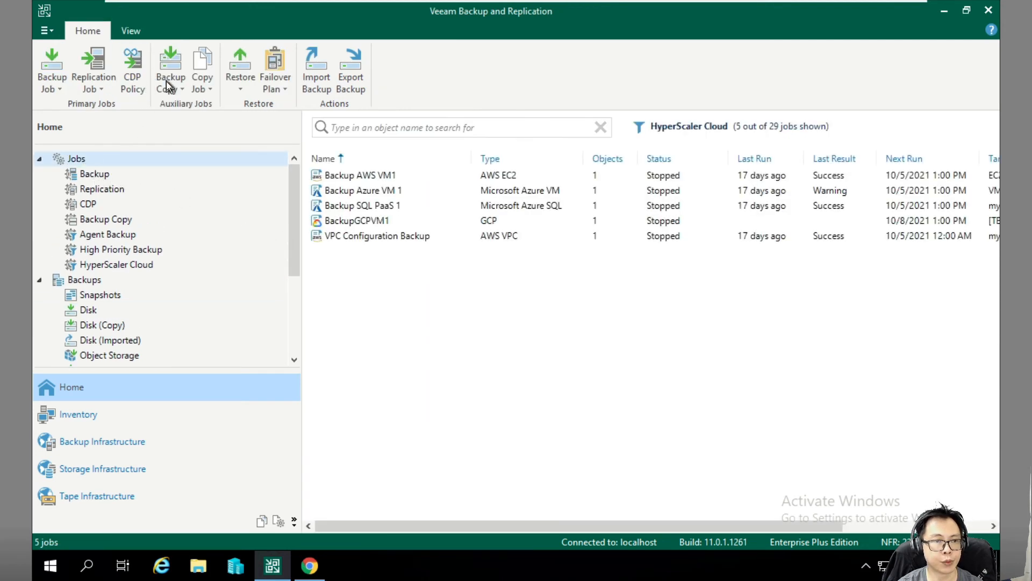
left_click(167, 84)
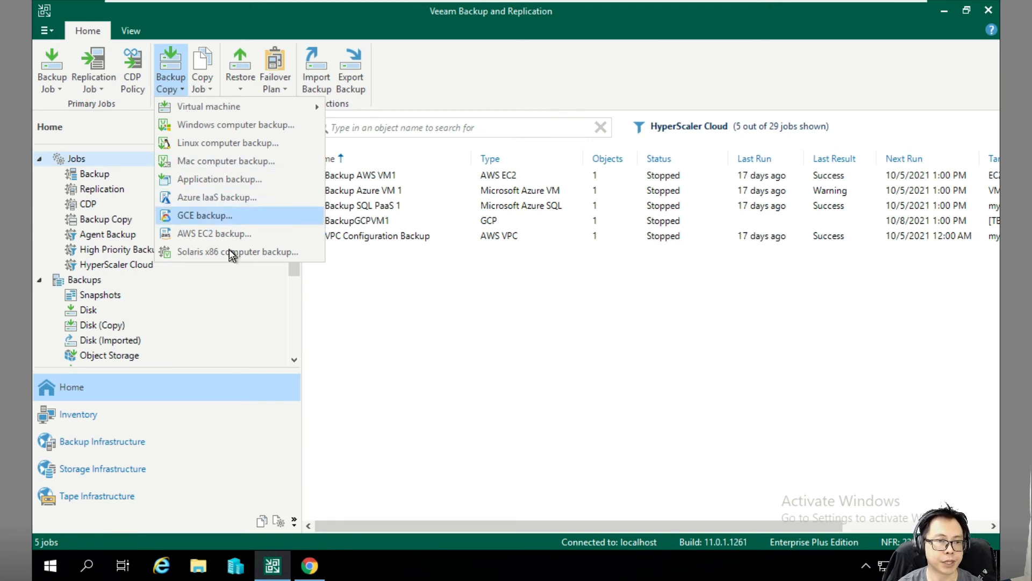
left_click(194, 253)
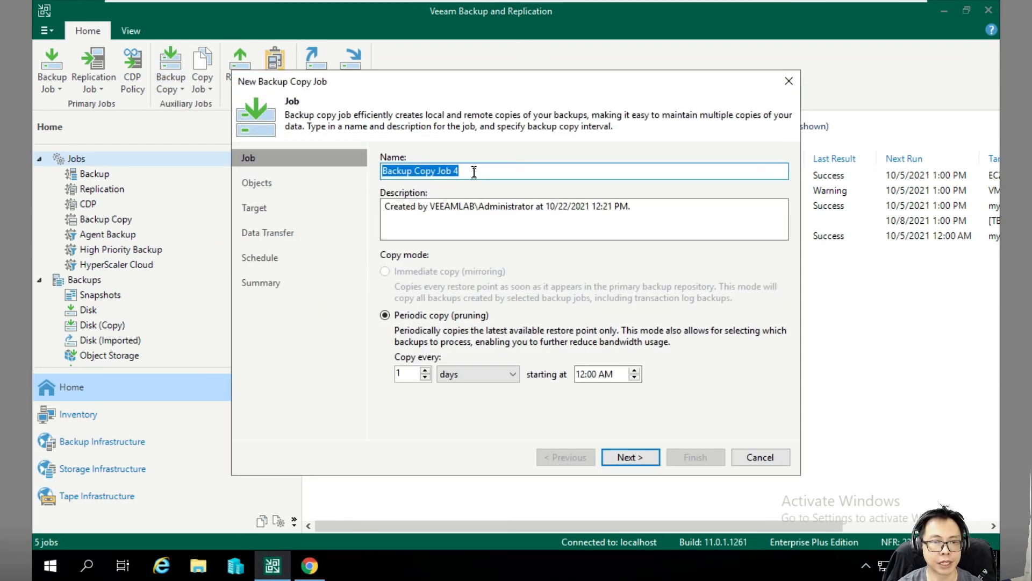
- Name the backup copy job "Backup Copy -Oracle Solaris to DR"
left_click(473, 171)
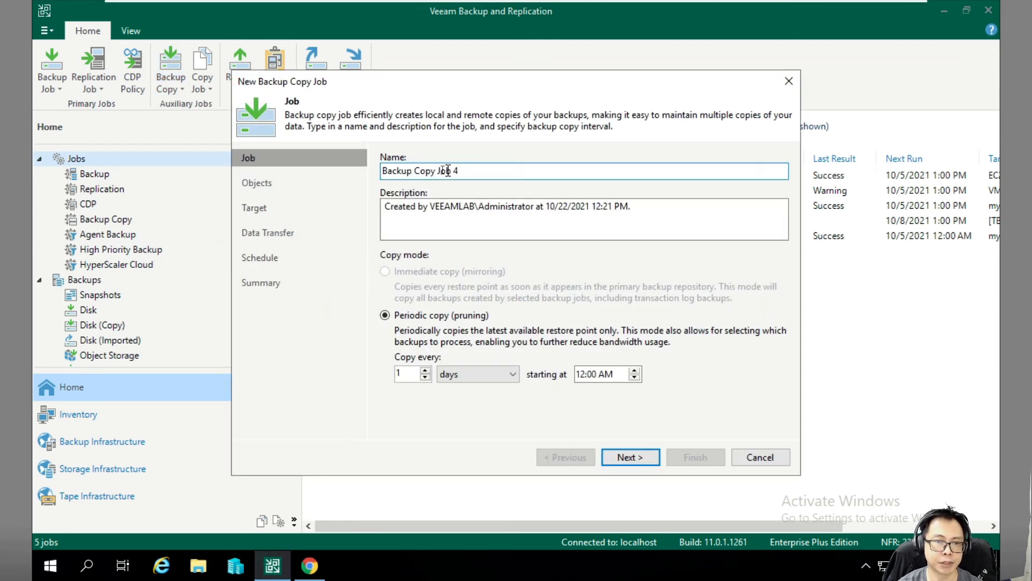
left_click_drag(435, 171, 474, 171)
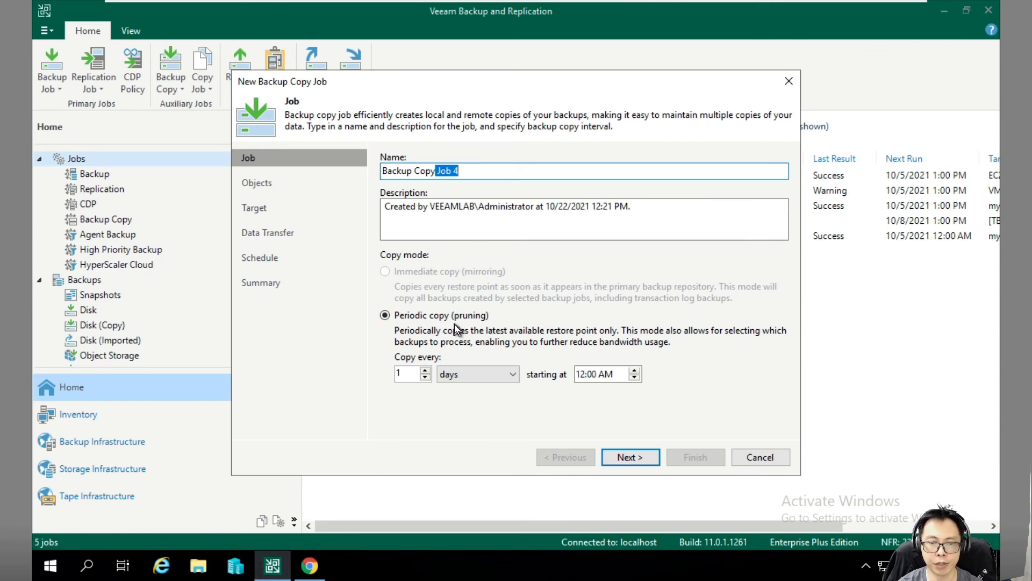
key("BackSpace")
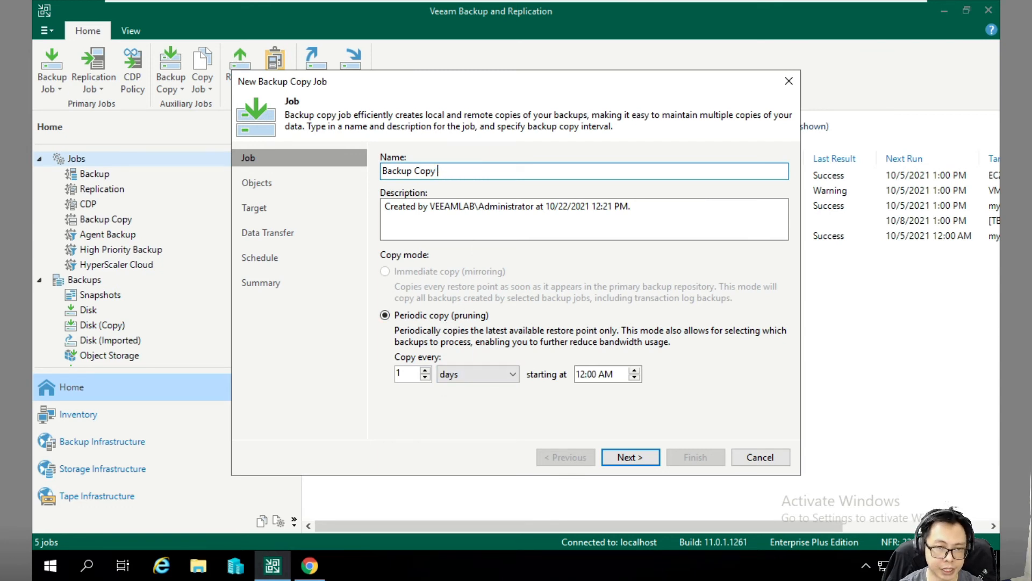
type("-Or")
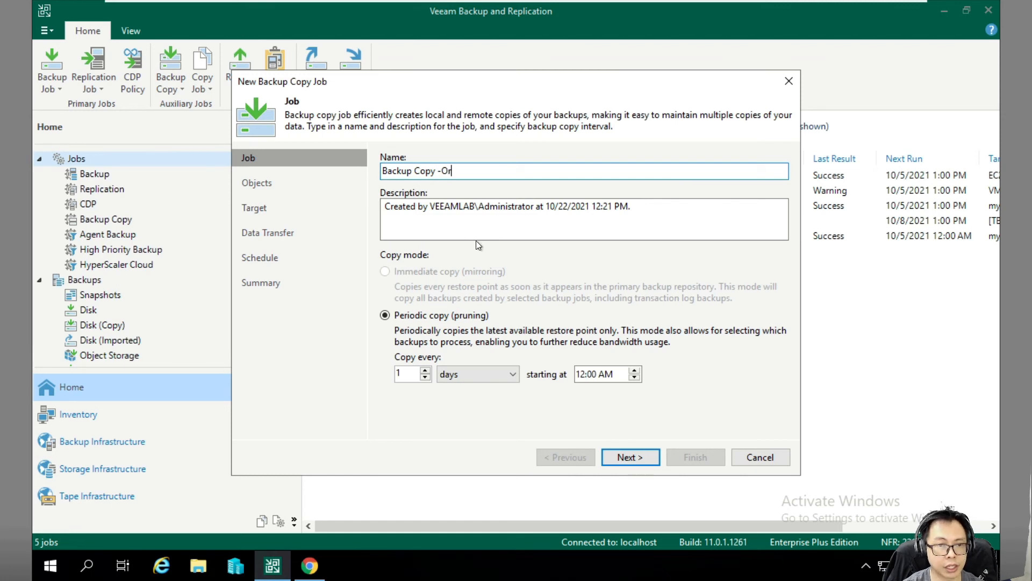
type("acle Solari")
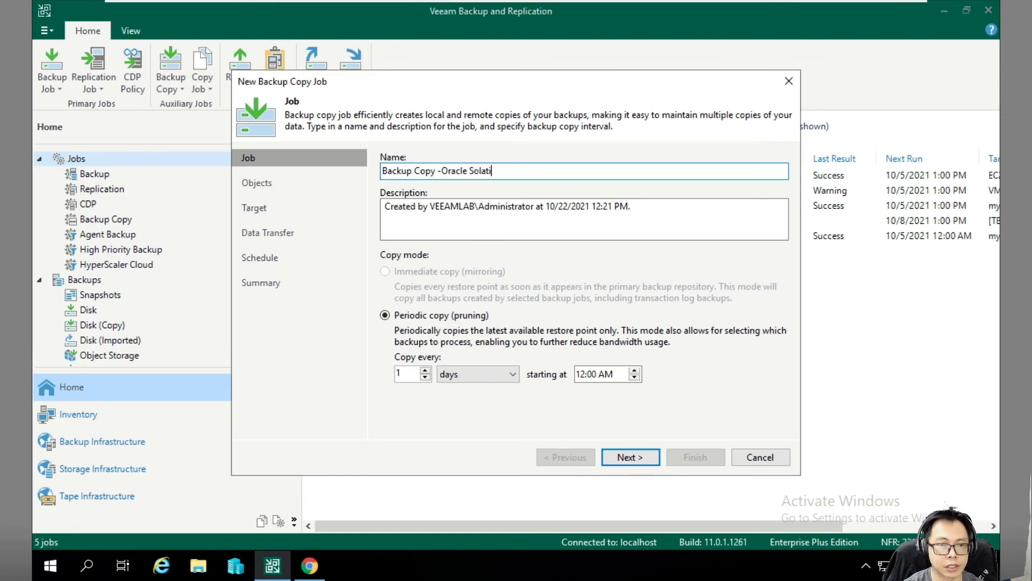
key("BackSpace")
key("BackSpace")
type("ris to")
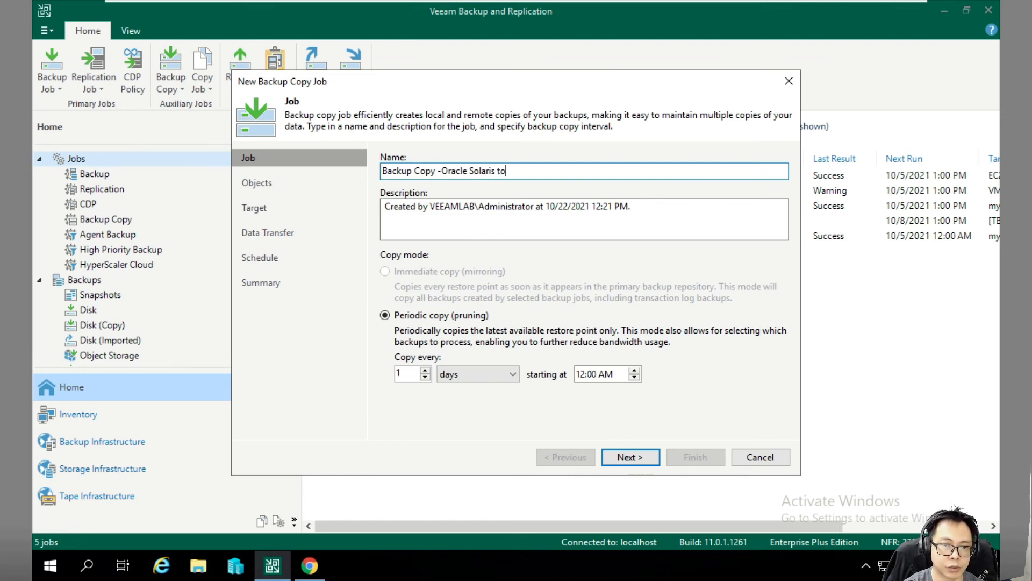
type(" DR")
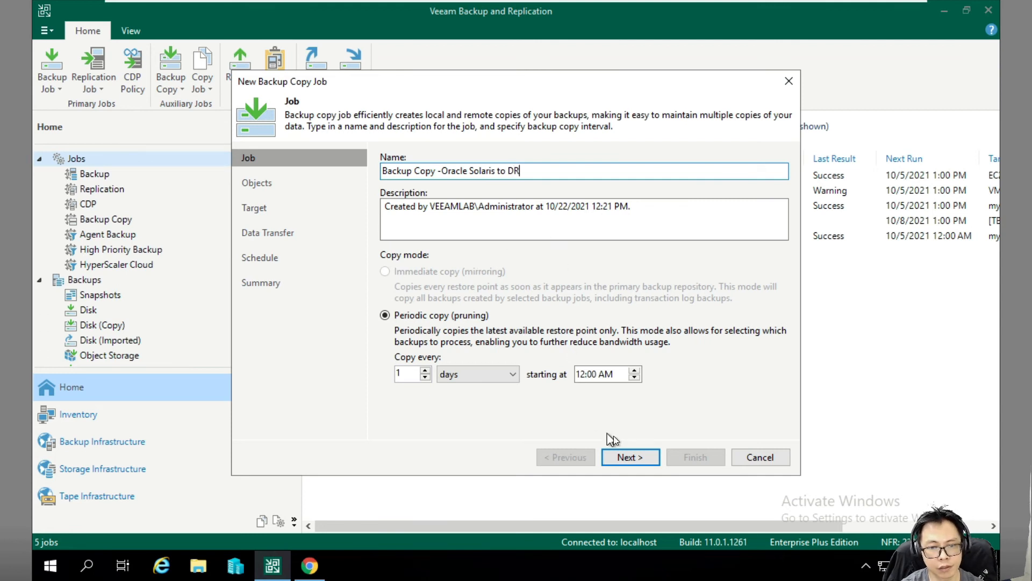
- Add the Physical- Oracle Solaris - solaris policy to the objects the copy job processes
left_click(625, 458)
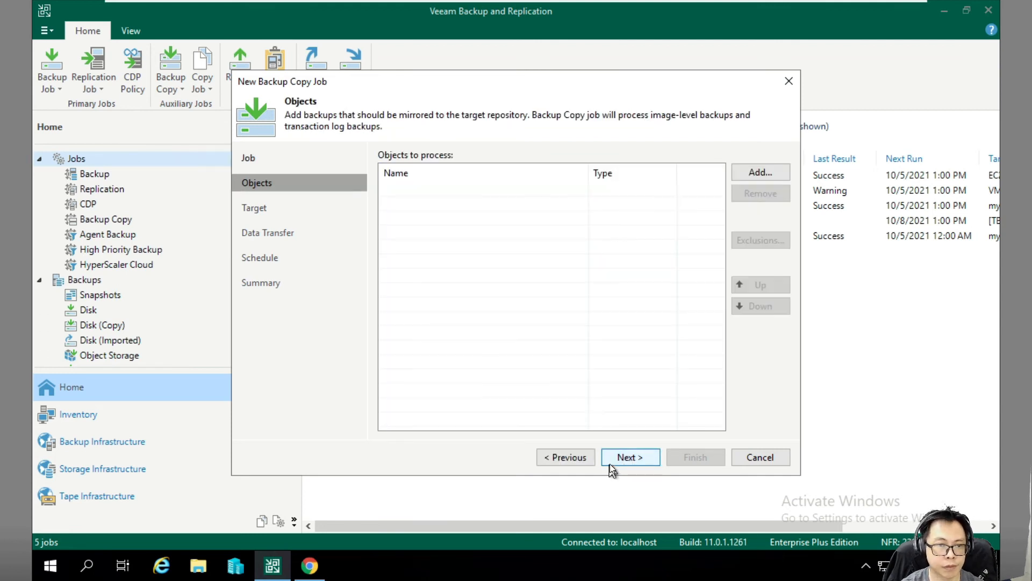
left_click(760, 172)
left_click(399, 147)
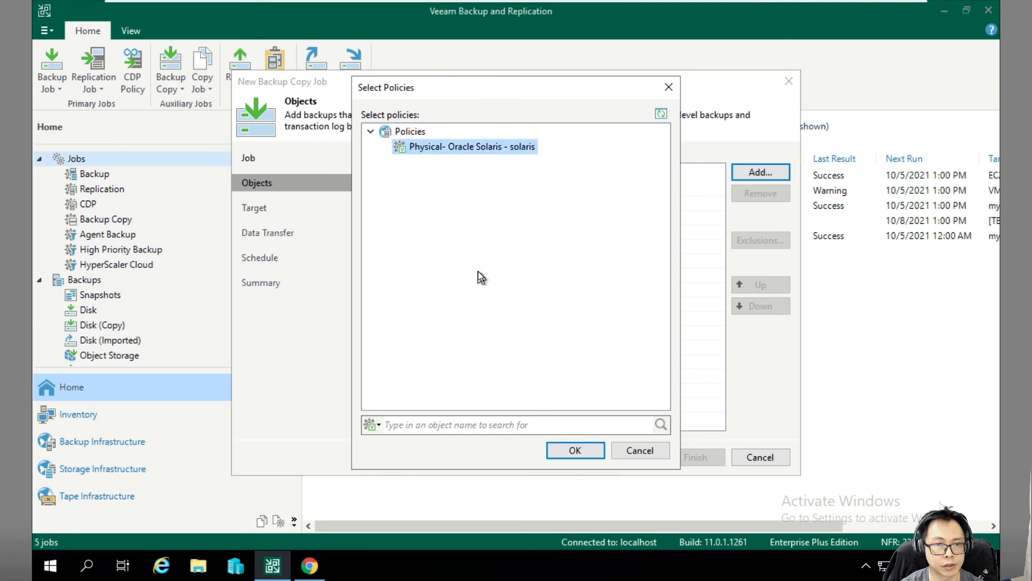
left_click(585, 446)
- Set the copy job's target backup repository to DR-SOBR (DR SOBR)
left_click(641, 456)
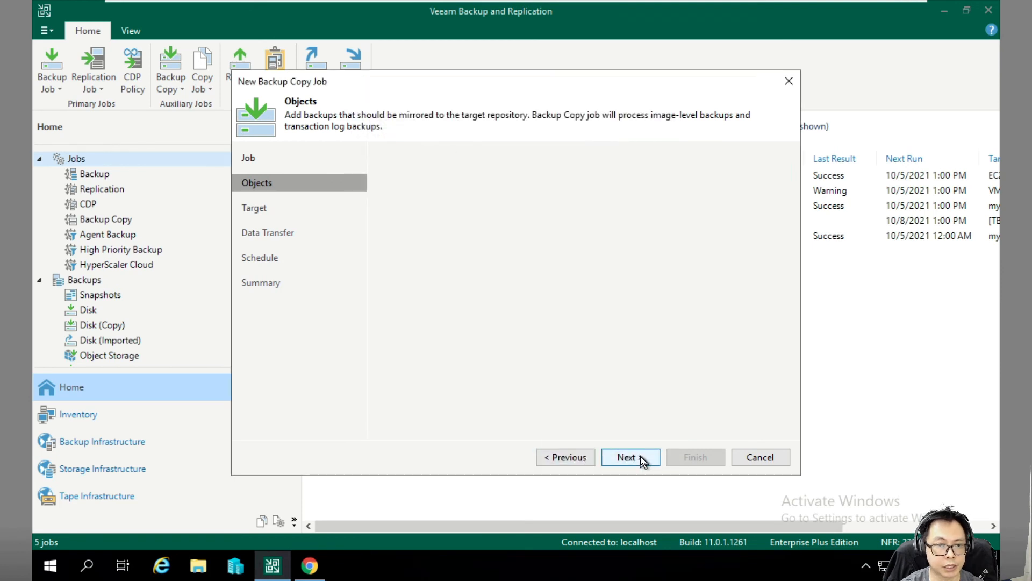
left_click(453, 174)
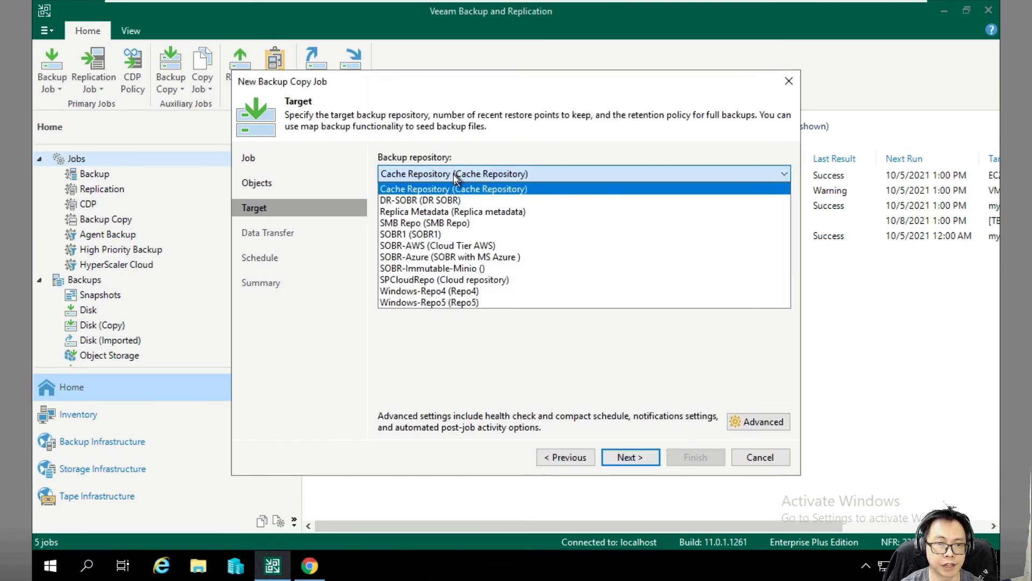
left_click(425, 201)
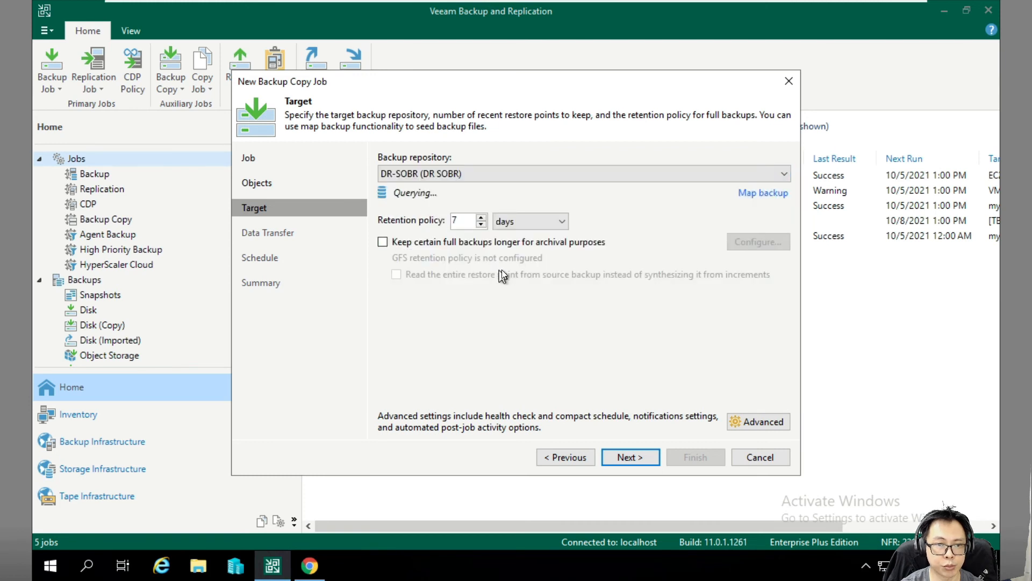
- Set the copy job's retention policy to 3 restore points
double_click(458, 222)
type("3")
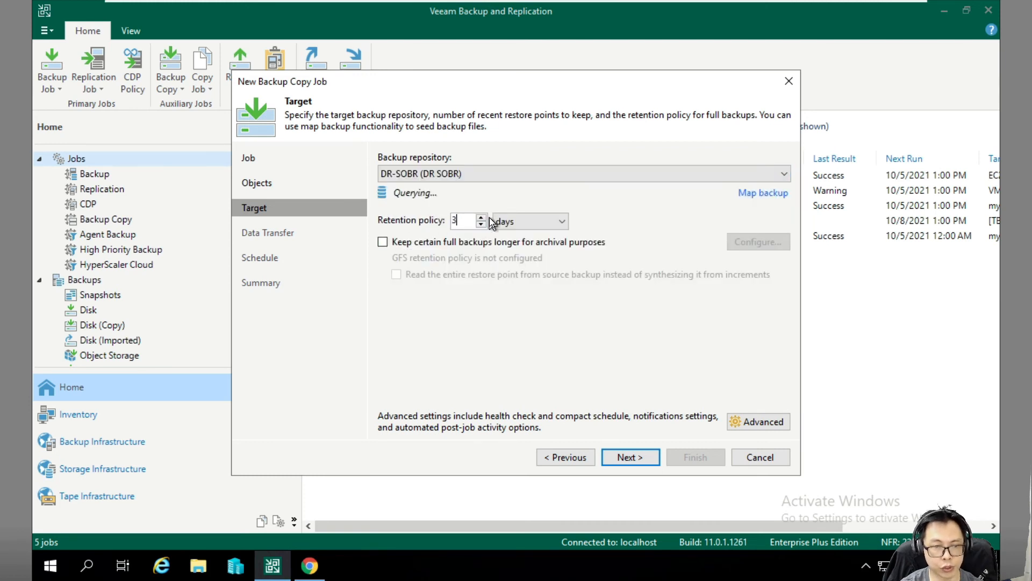
left_click(504, 222)
left_click(516, 241)
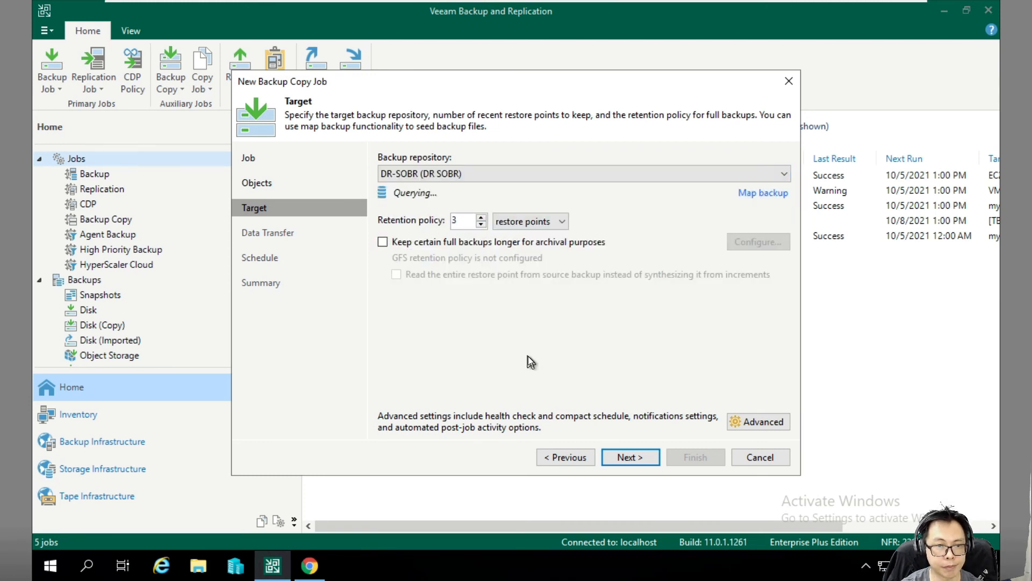
- Try to continue past the target settings with archival full backups disabled, and check the available backup repositories
left_click(424, 240)
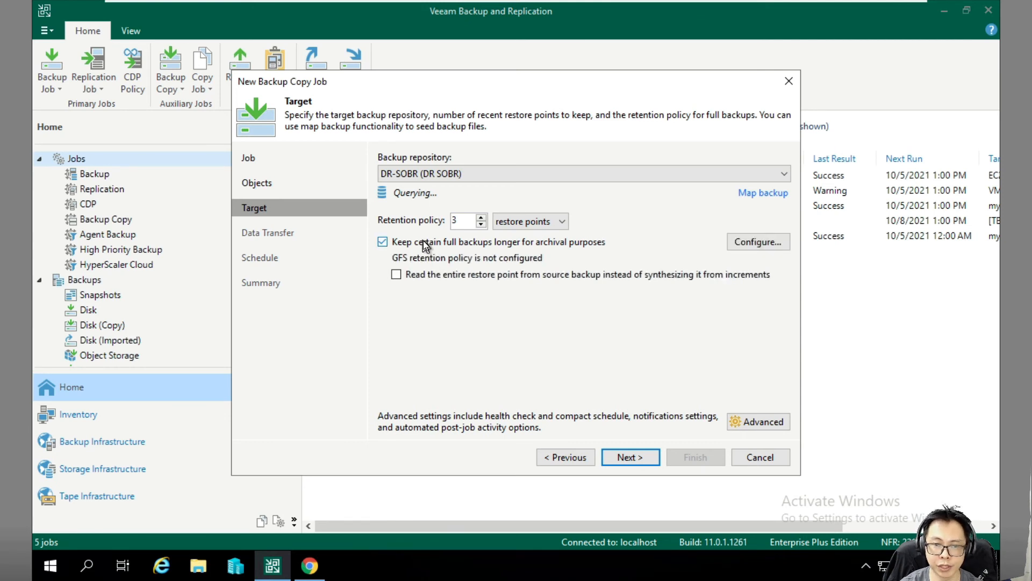
left_click(424, 240)
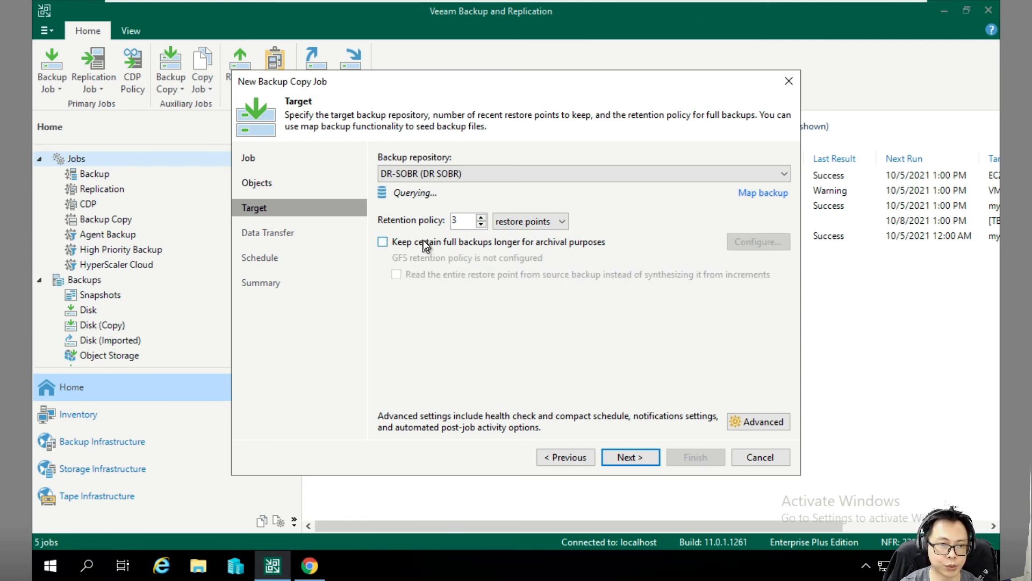
left_click(626, 463)
left_click(642, 336)
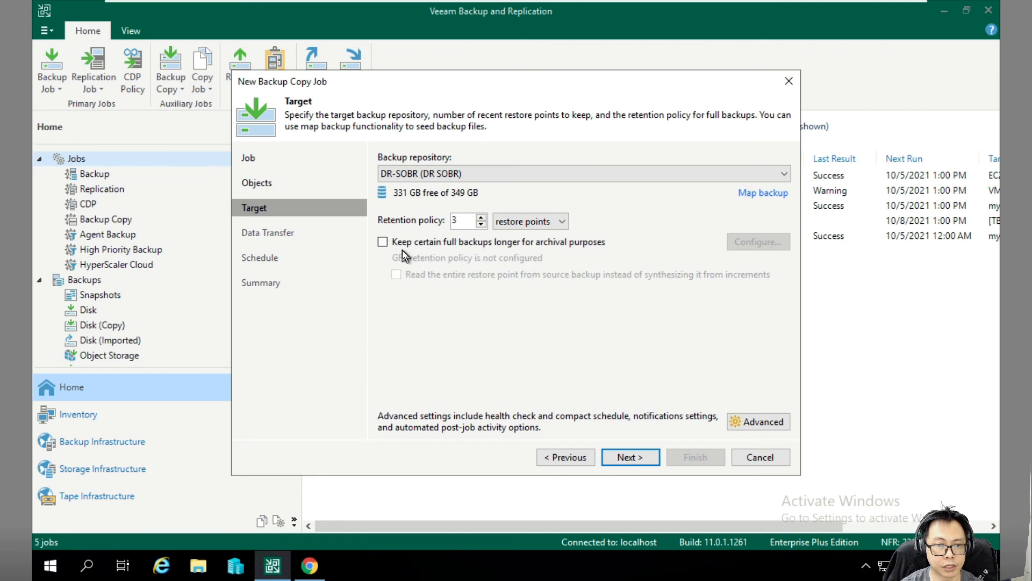
left_click(620, 458)
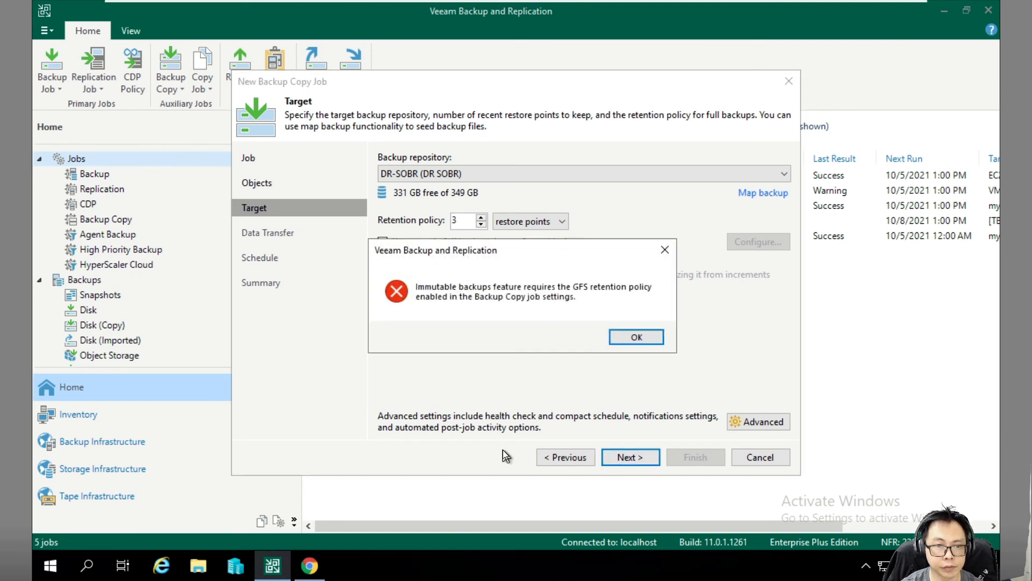
left_click(624, 334)
left_click(434, 171)
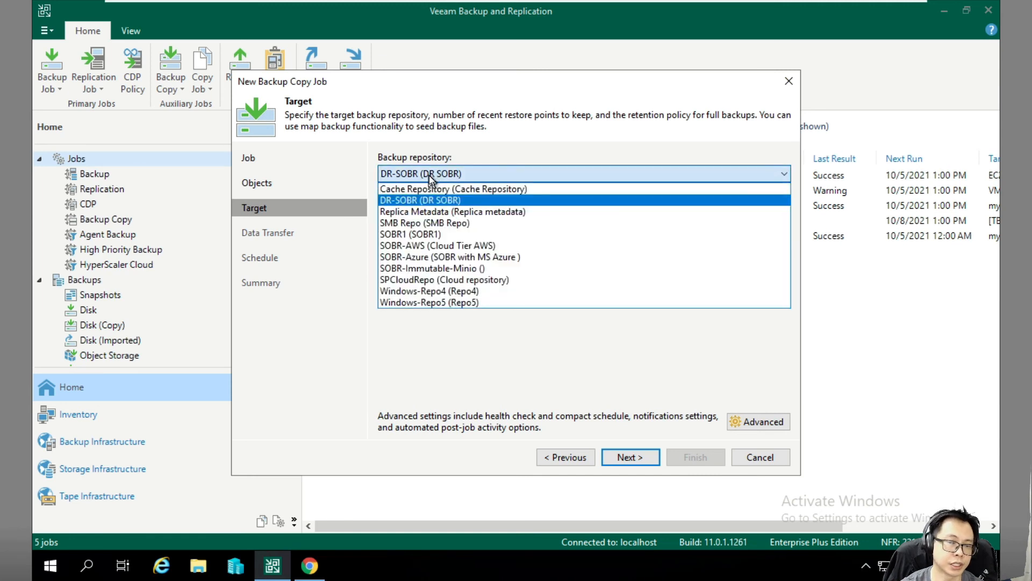
left_click(519, 151)
- Enable keeping certain full backups longer for archival purposes, with weekly full backups kept for 1 week
left_click(406, 243)
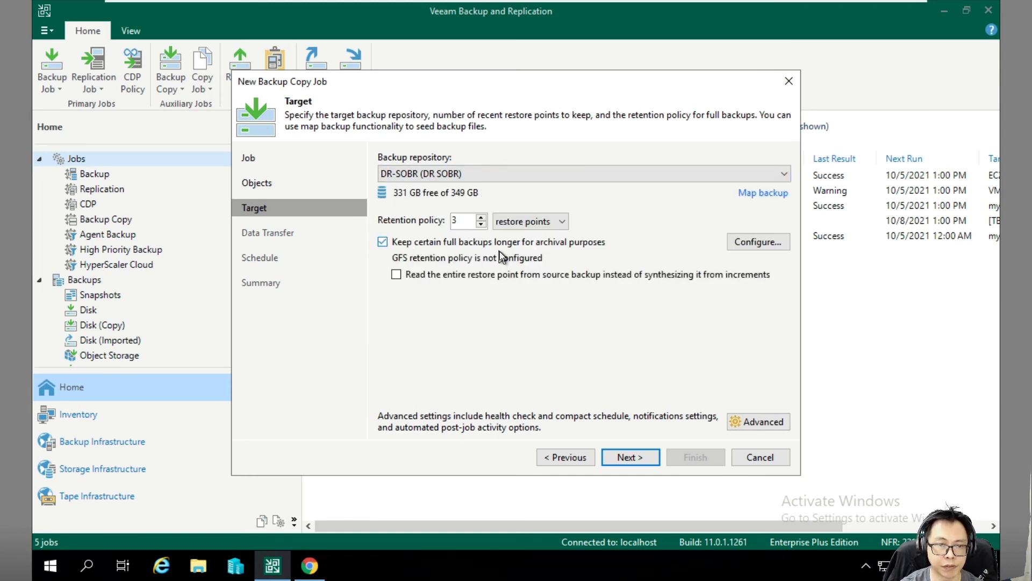
left_click(742, 242)
left_click(353, 211)
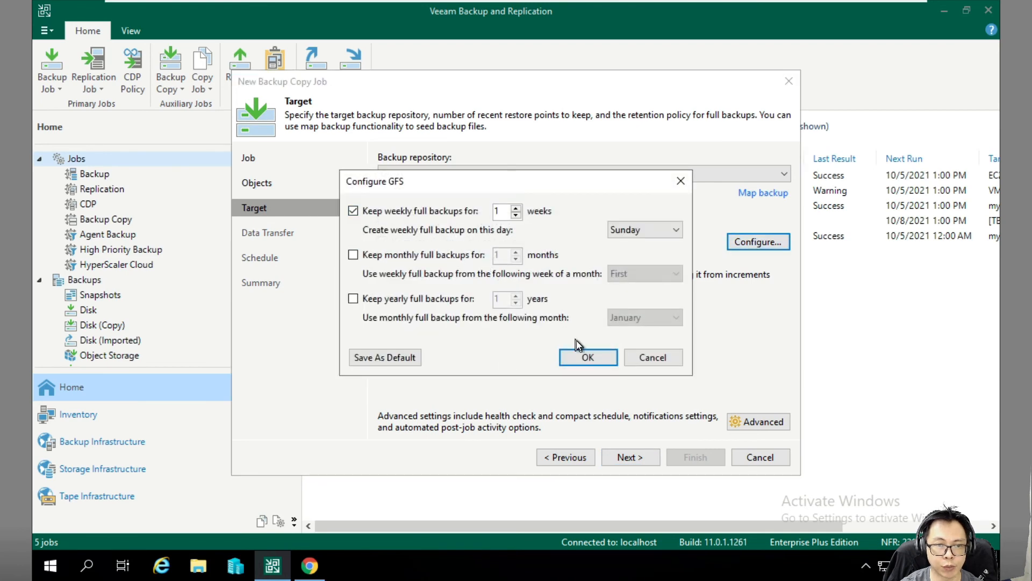
left_click(588, 356)
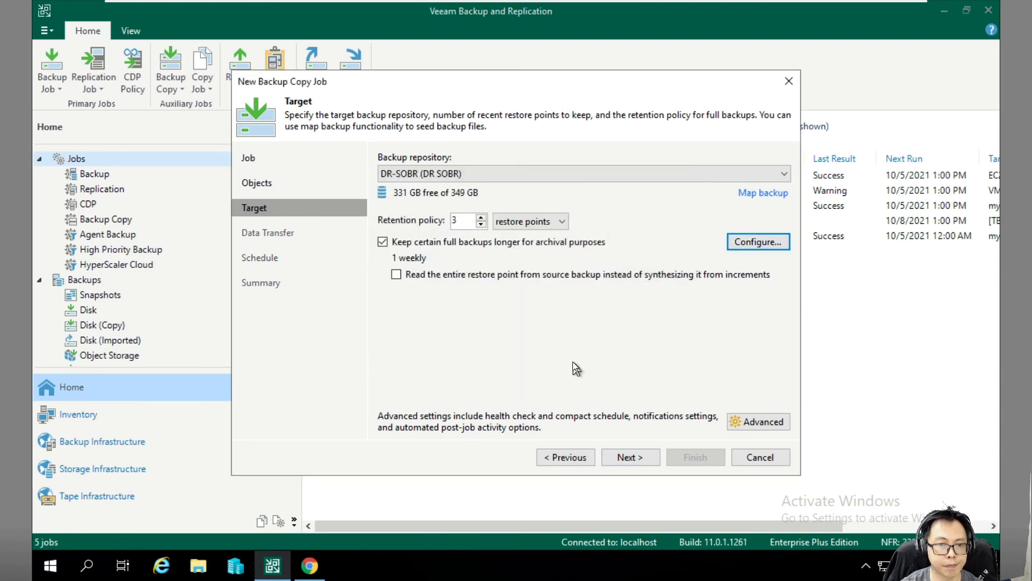
- Review the copy job's data transfer and schedule settings, and discard the new job without creating it
left_click(627, 458)
left_click(610, 315)
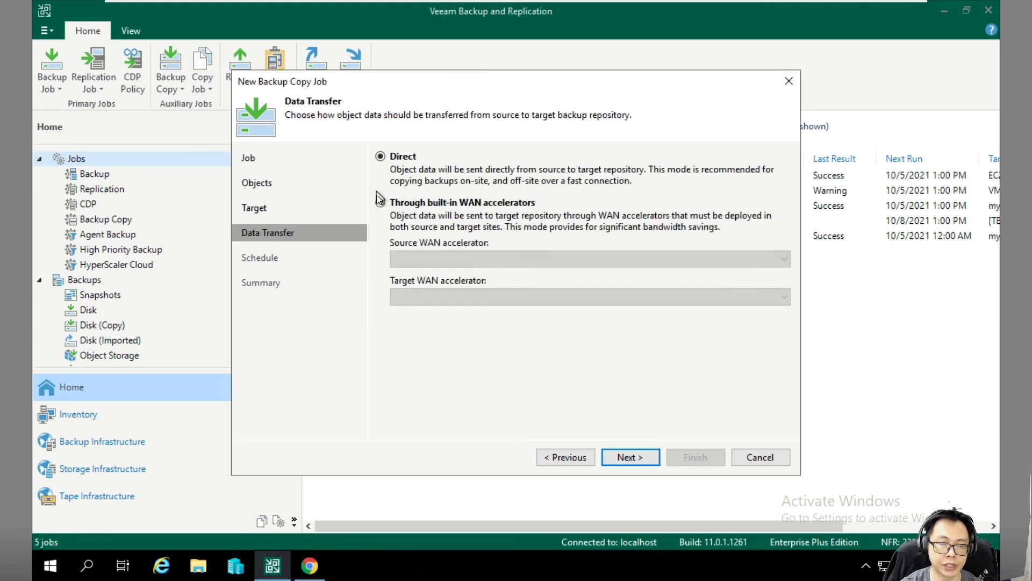
left_click(628, 457)
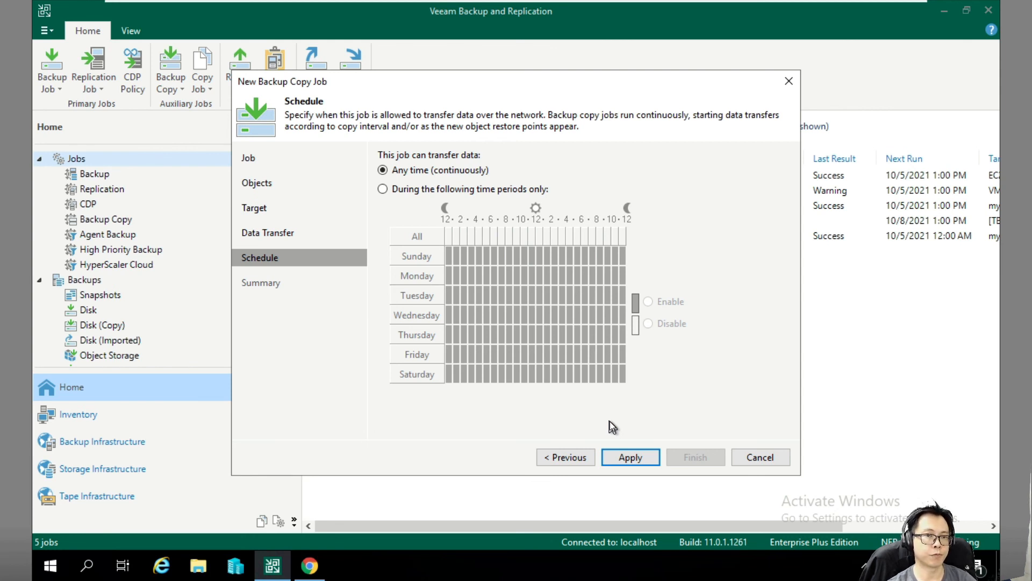
left_click(759, 456)
left_click(532, 300)
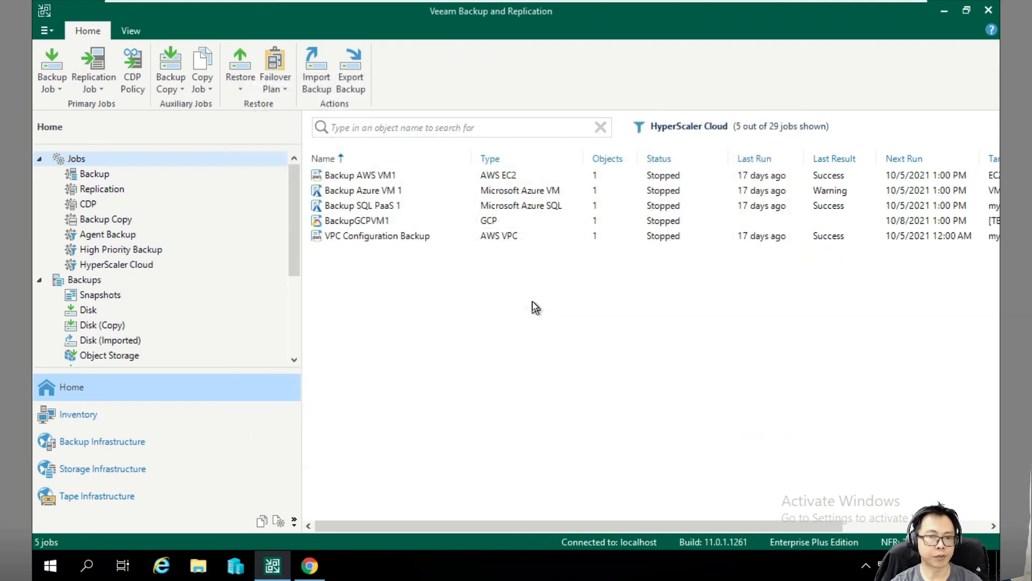